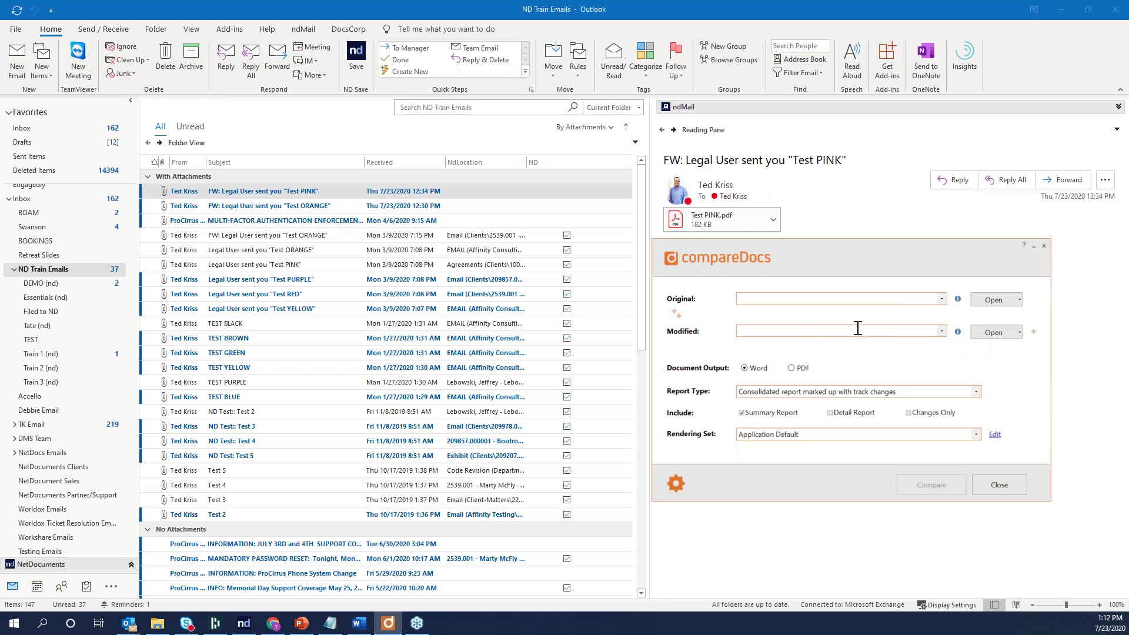
Add three extra Modified document rows to the comparison, and remove them again.
click(1033, 332)
click(1033, 332)
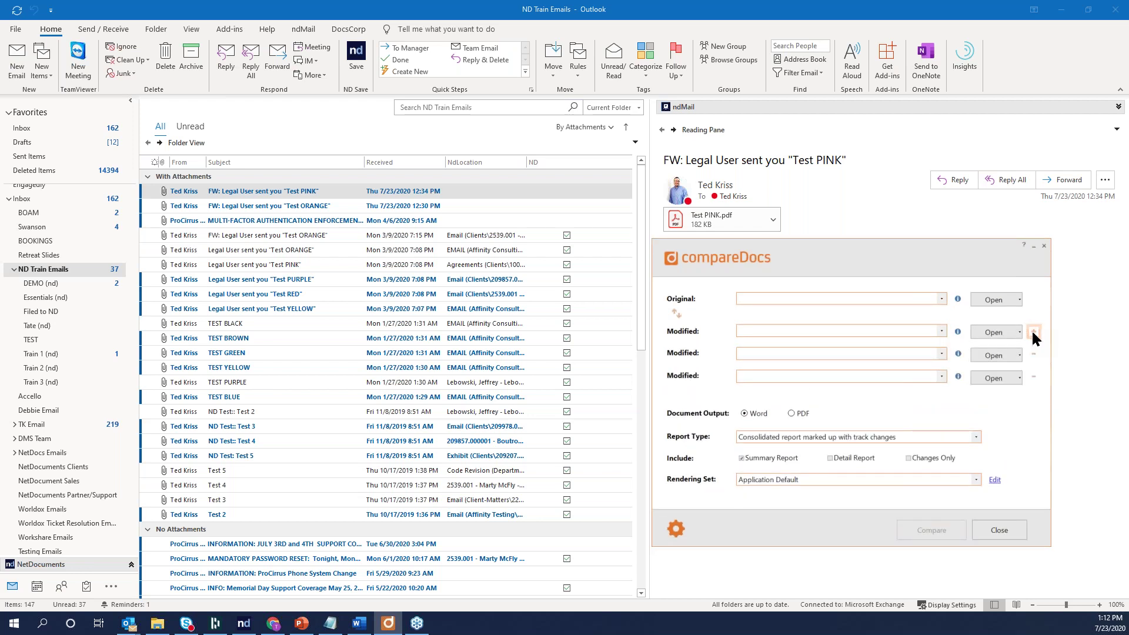
click(1033, 332)
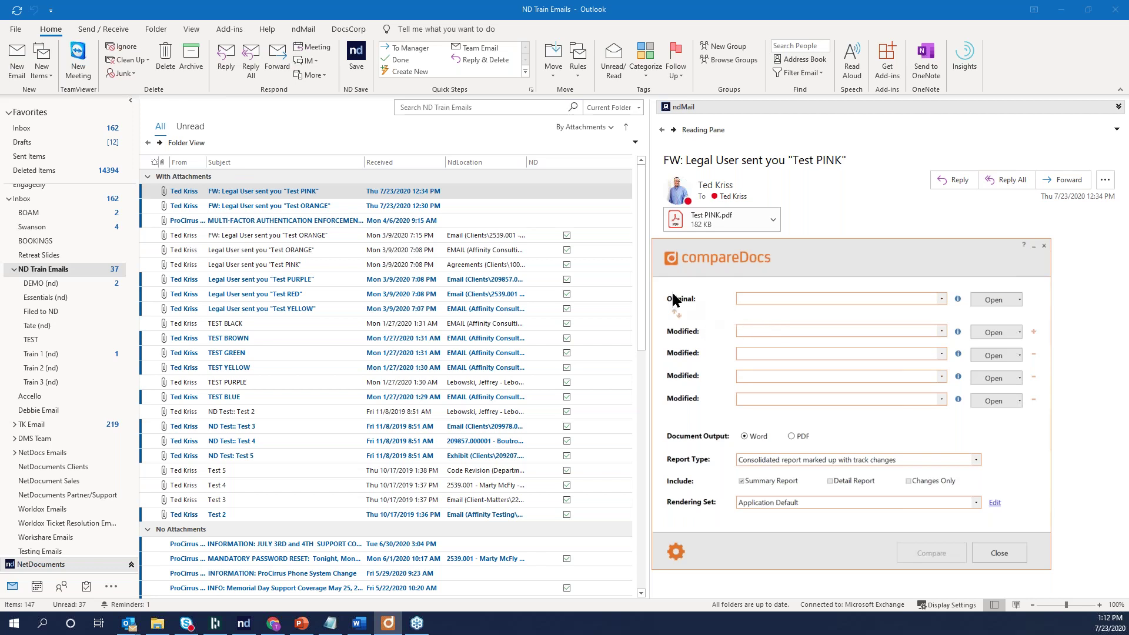
click(1033, 354)
click(1033, 355)
click(1033, 355)
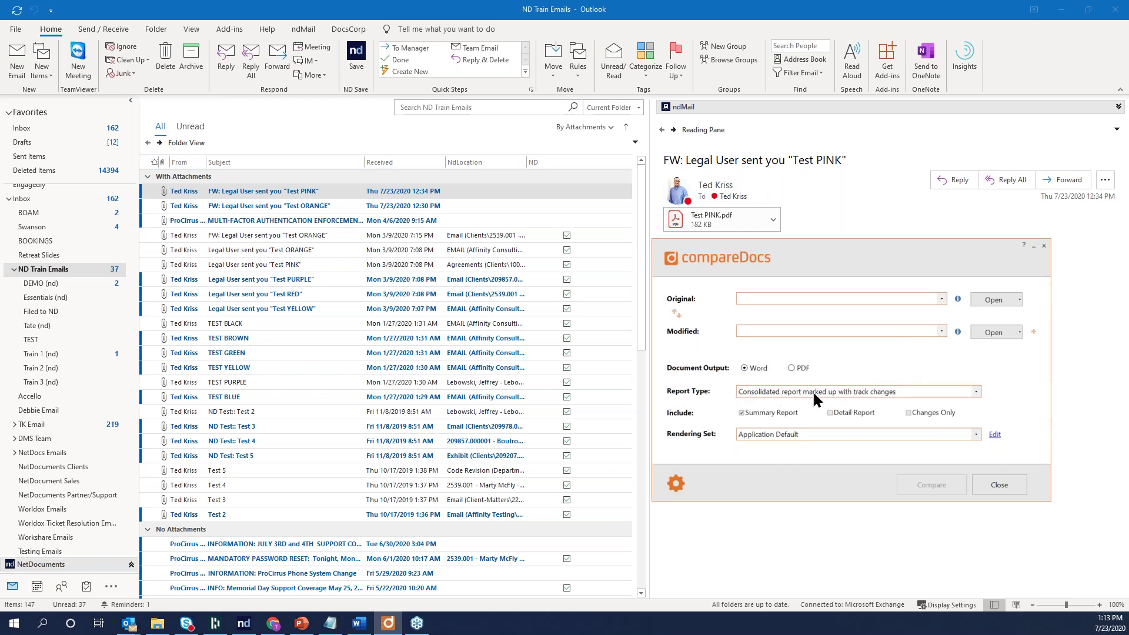
Set the report type to Consolidated report marked up with track changes.
click(975, 392)
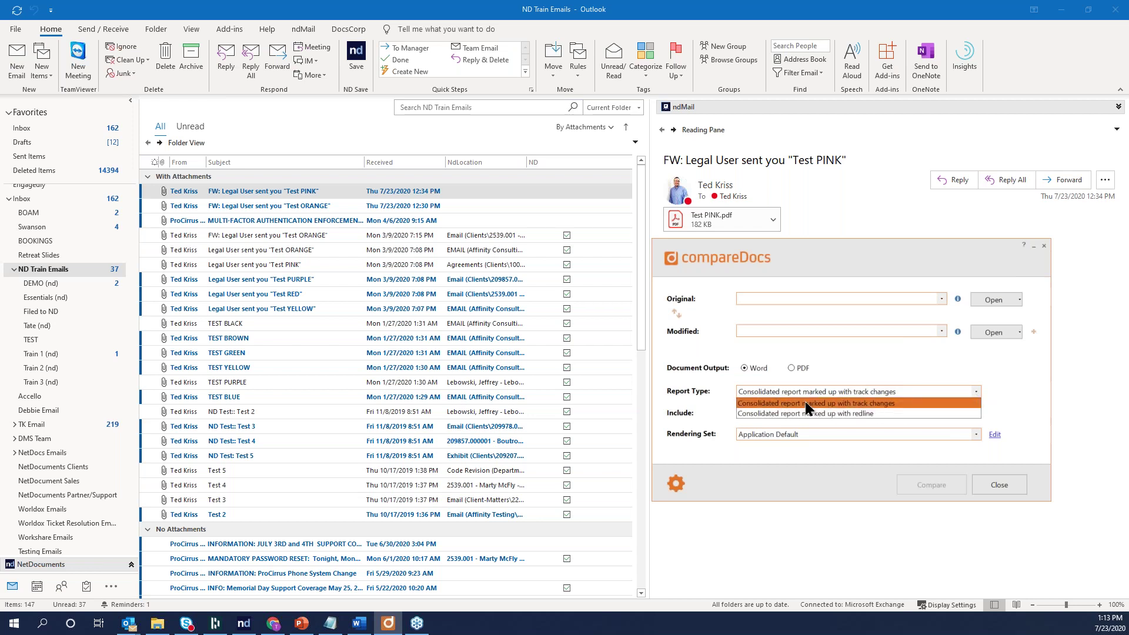
click(846, 403)
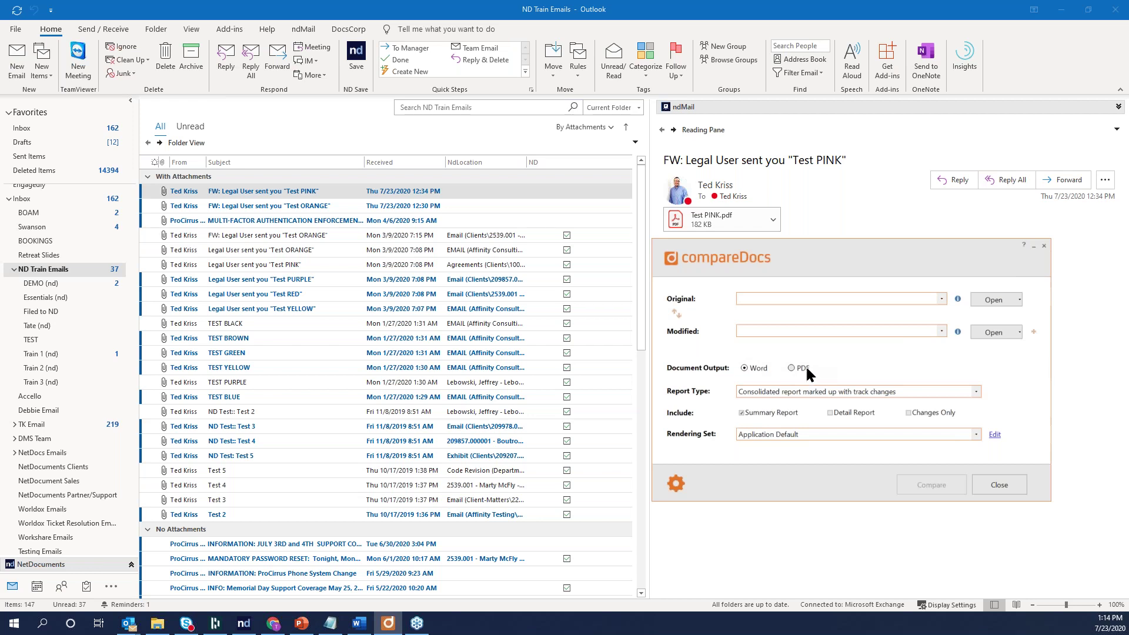
Shrink the Outlook window and arrange it beside the compareDocs dialog, with the Test PINK.pdf attachment in view.
drag(814, 245, 818, 262)
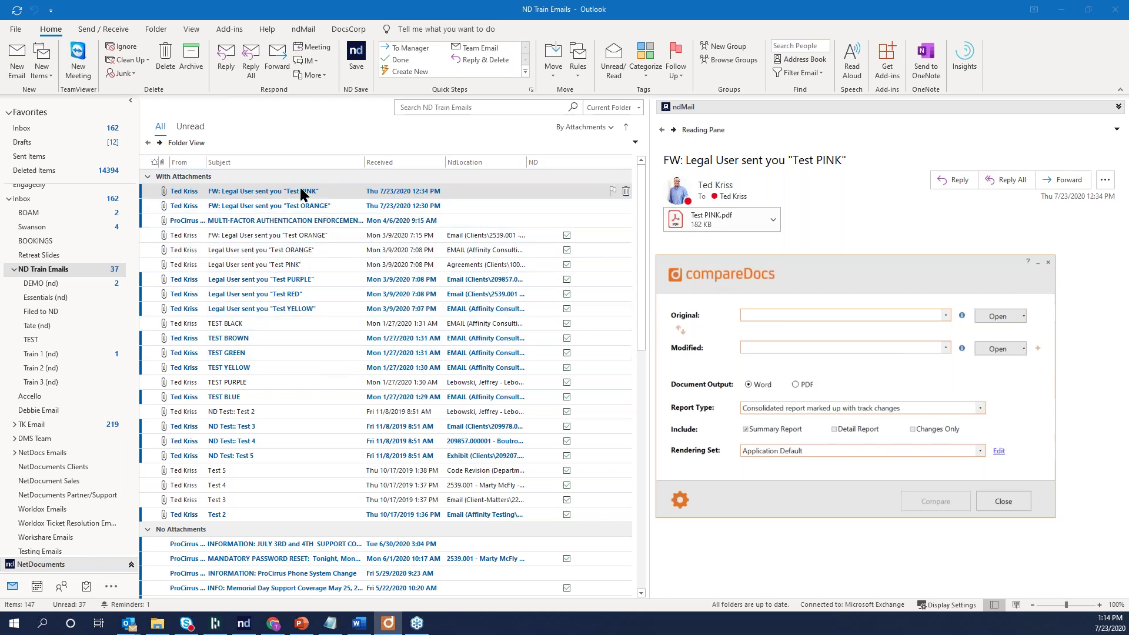
click(710, 218)
click(710, 218)
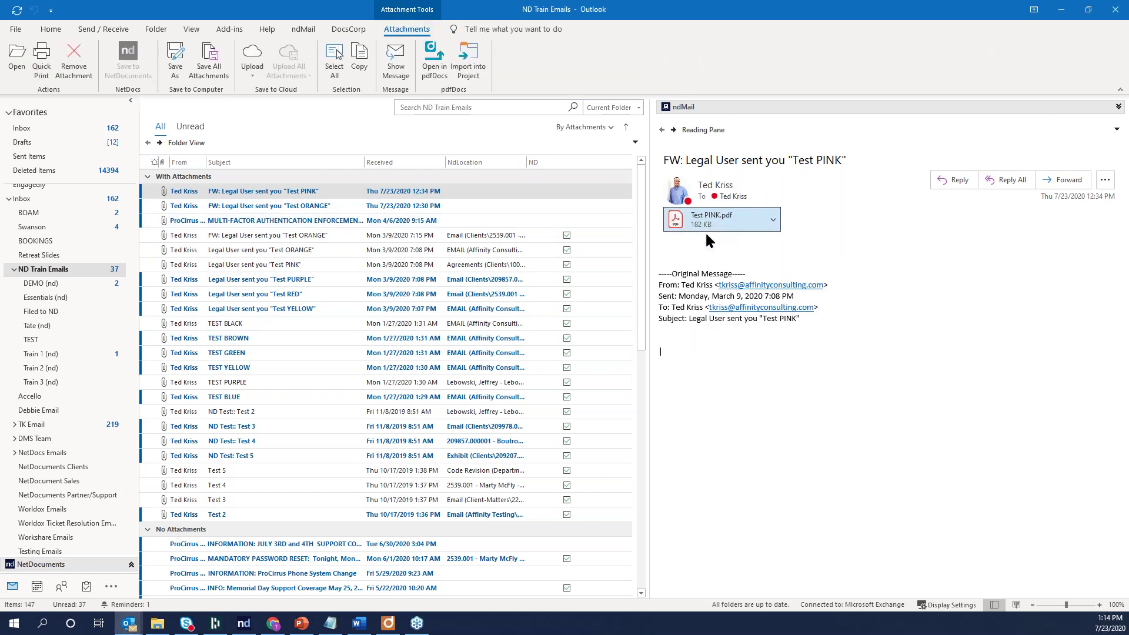
double_click(708, 228)
click(1087, 10)
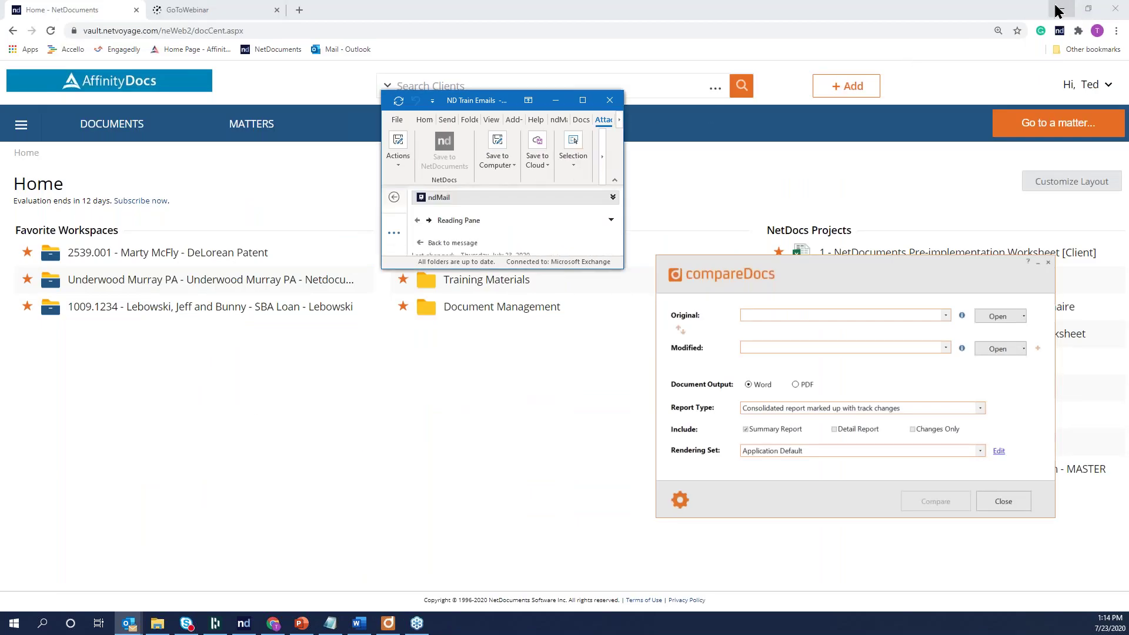
drag(521, 286, 516, 529)
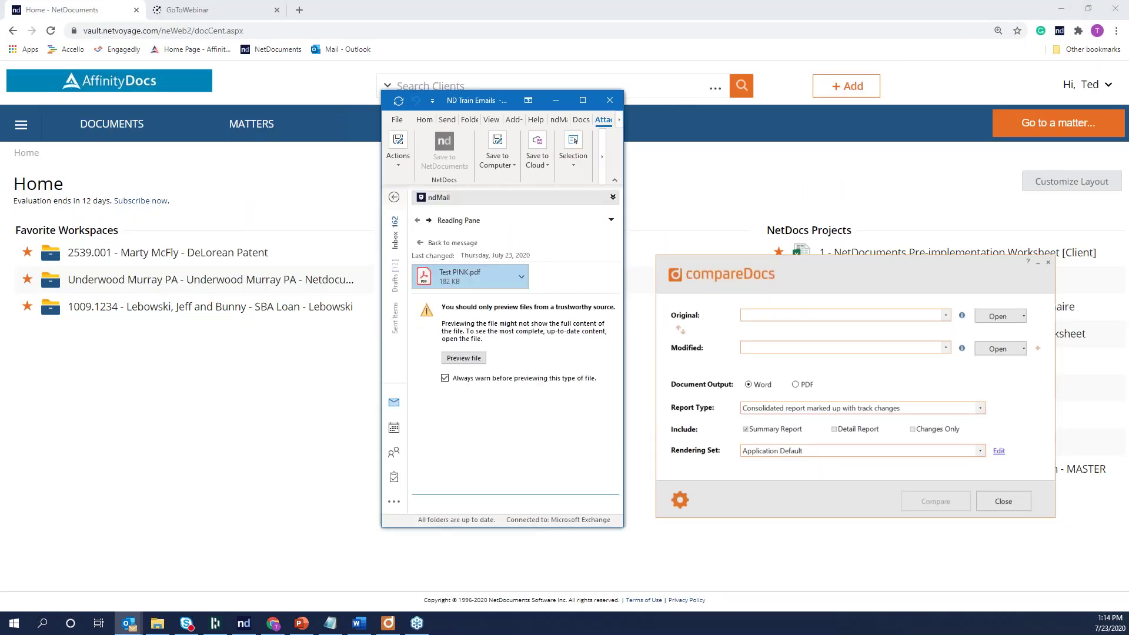
drag(97, 280, 48, 263)
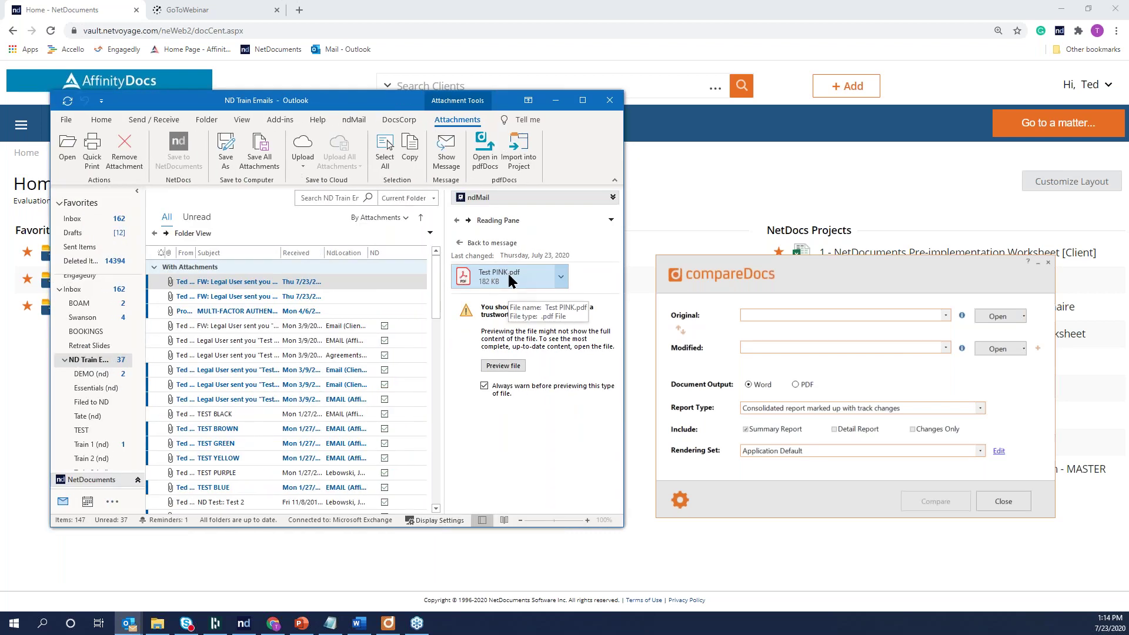
Load the Test PINK.pdf email attachment as the original document and Test ORANGE.pdf as the modified document.
drag(506, 278, 766, 316)
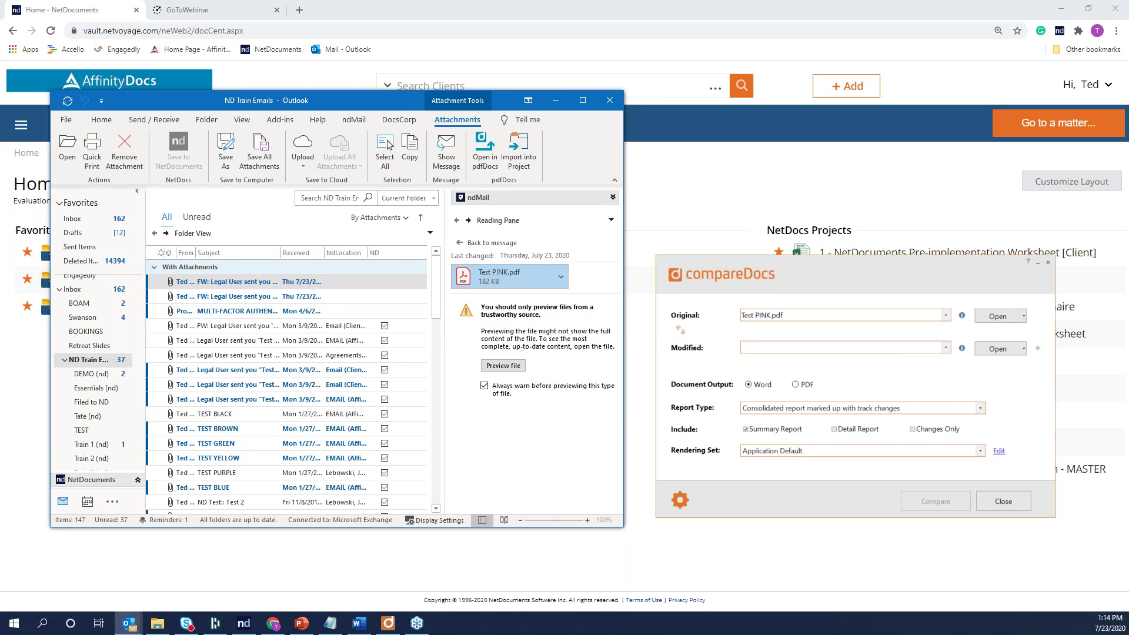
click(235, 297)
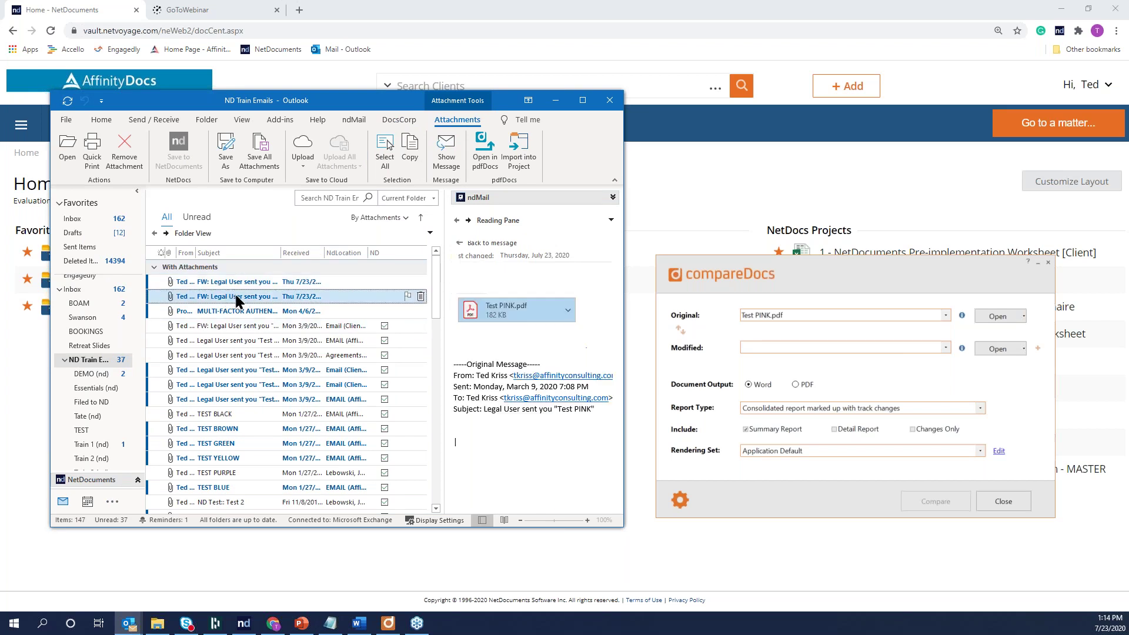
drag(500, 308, 782, 352)
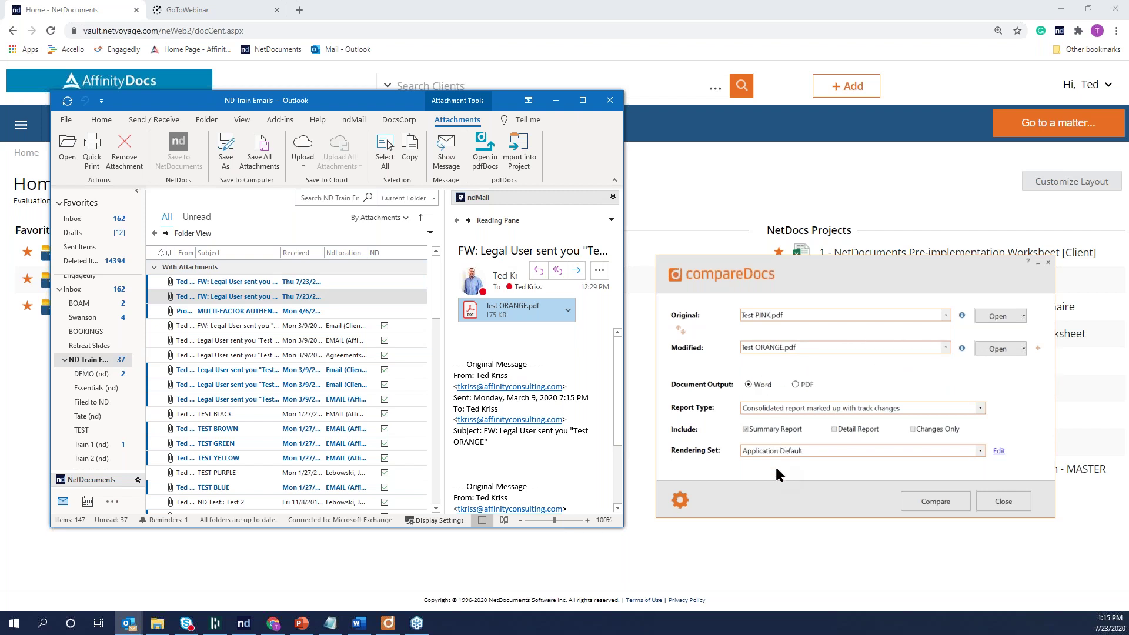
Run the comparison for viewing as a new document, with OCR performed on the original document.
click(925, 503)
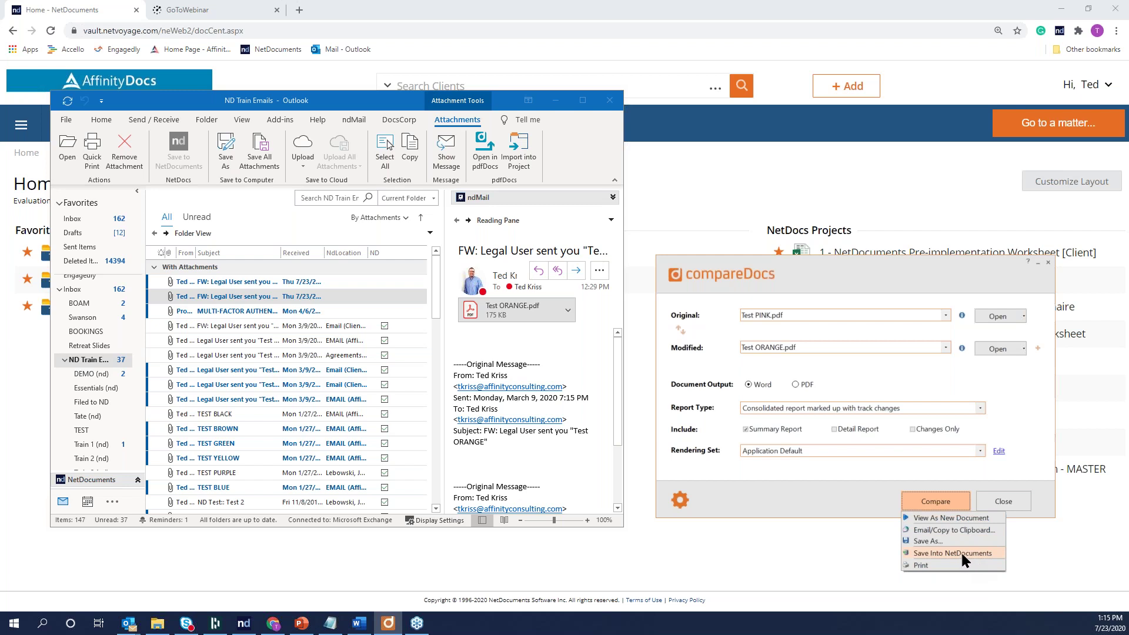
click(948, 518)
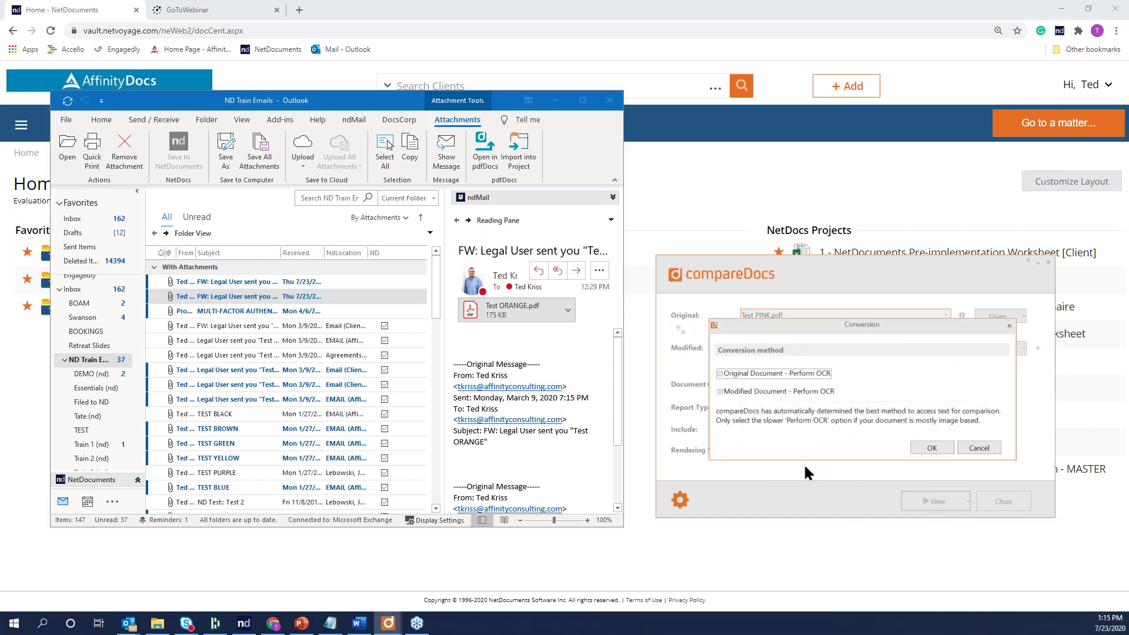
drag(816, 328, 803, 384)
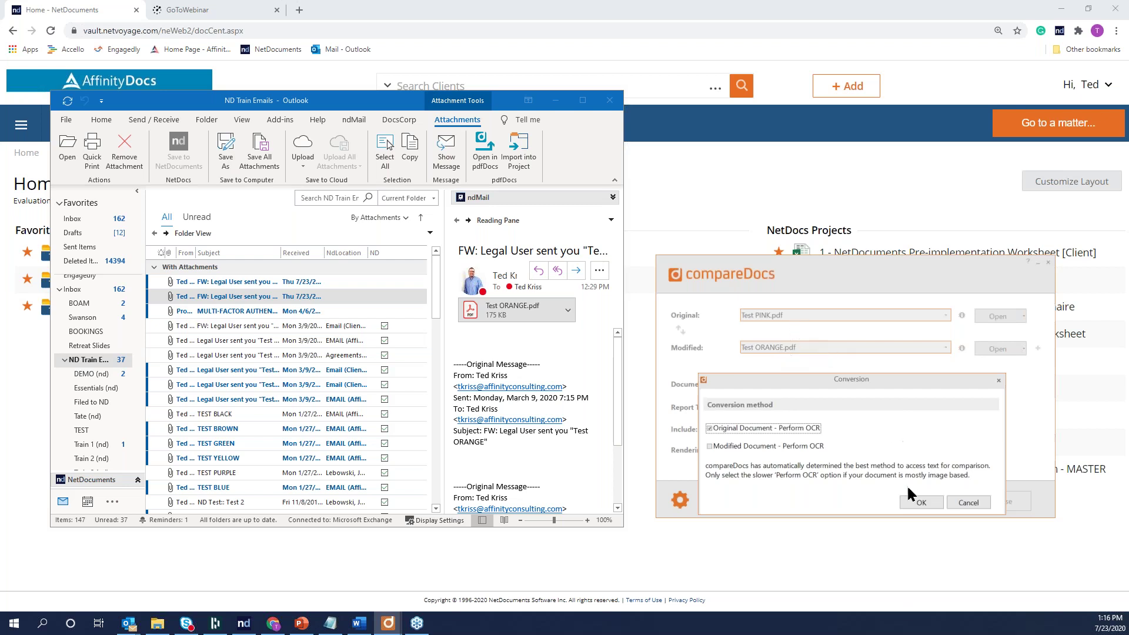
click(917, 502)
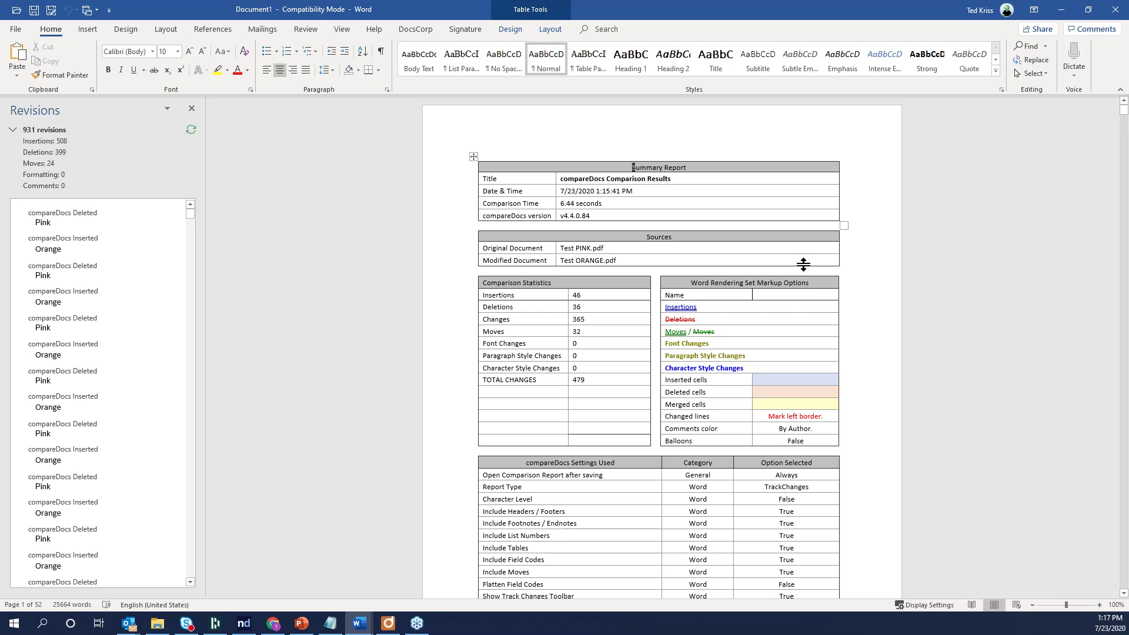
Examine the Summary Report table, the original and modified source names, and the comparison statistics.
drag(610, 167, 713, 179)
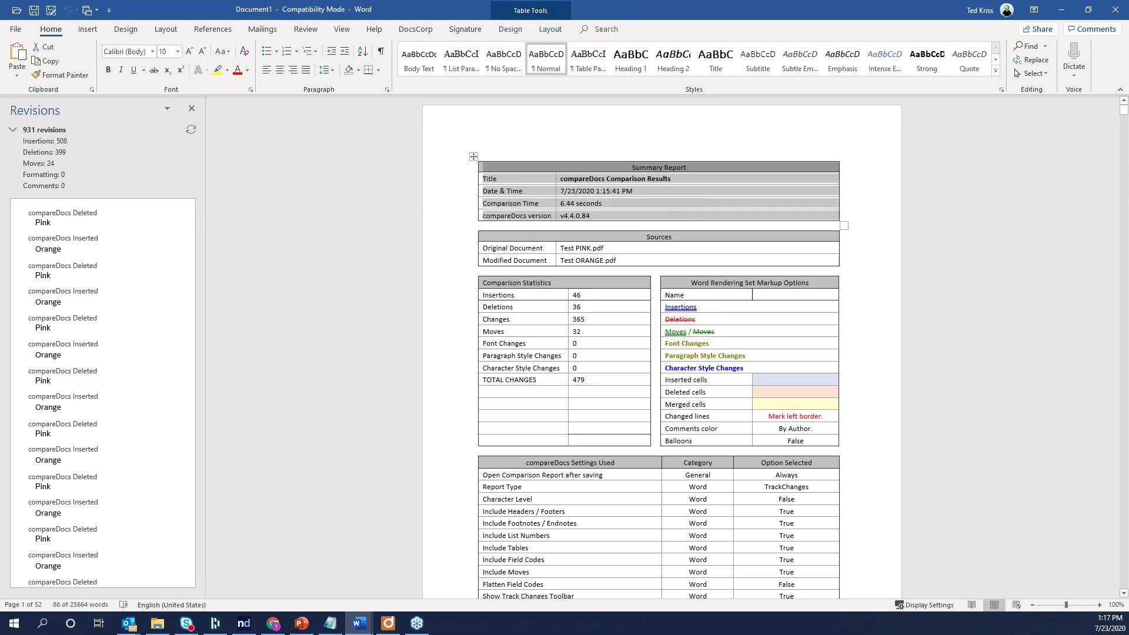
click(713, 178)
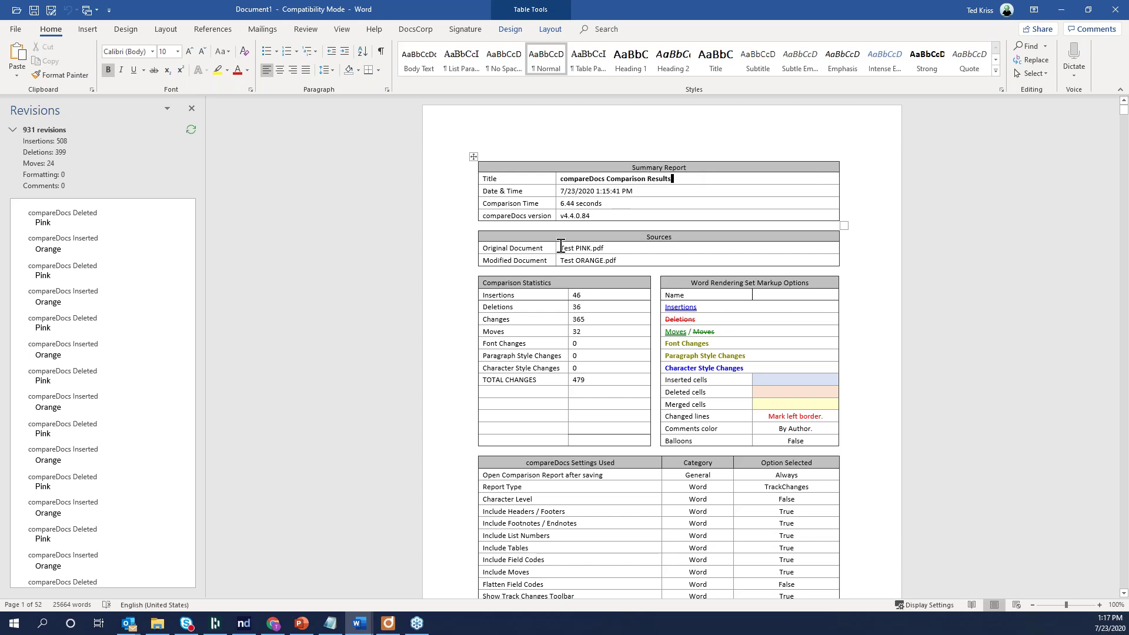
drag(560, 245, 625, 247)
drag(559, 261, 619, 261)
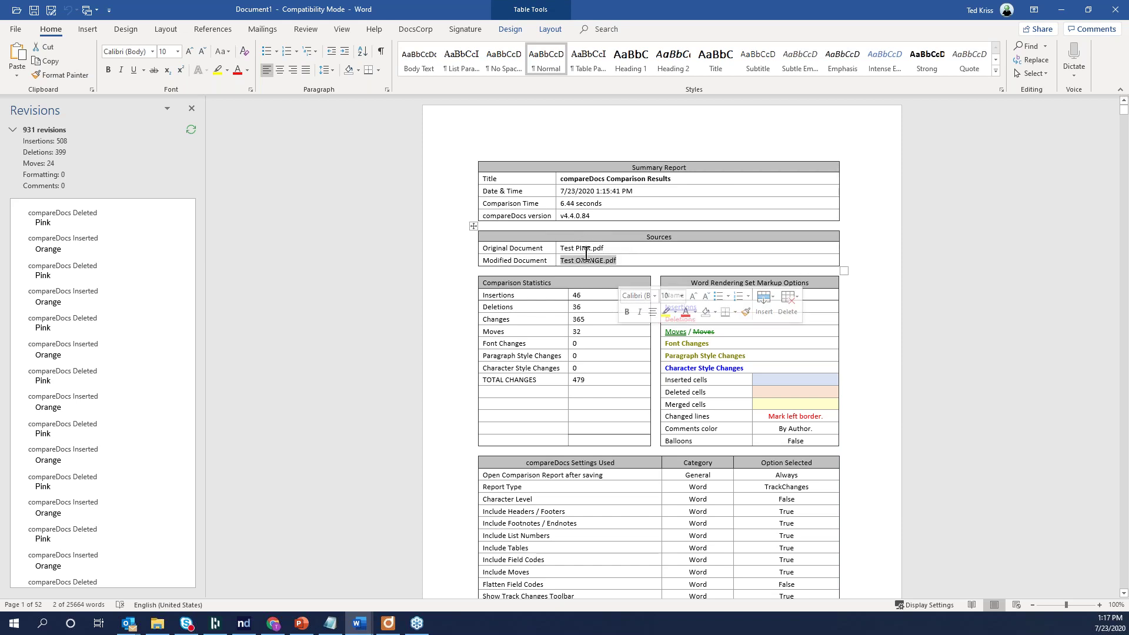
click(587, 299)
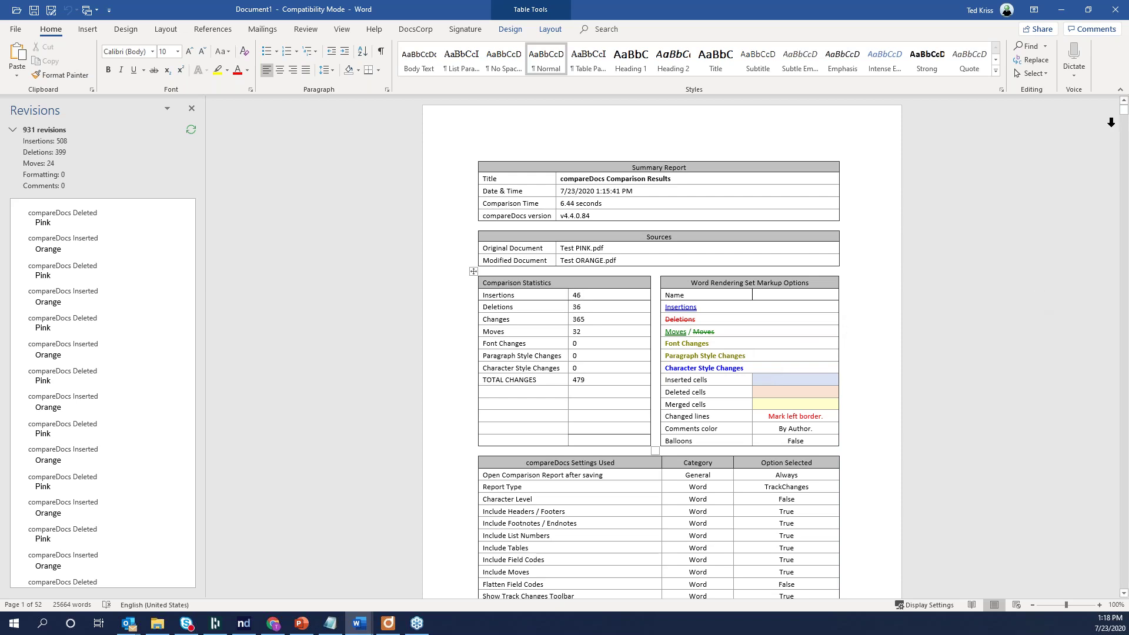
Review the tracked insertions, deletions and moves in the comparison text and in the Revisions list.
drag(1123, 120, 1123, 133)
scroll(1125, 207, down, 5)
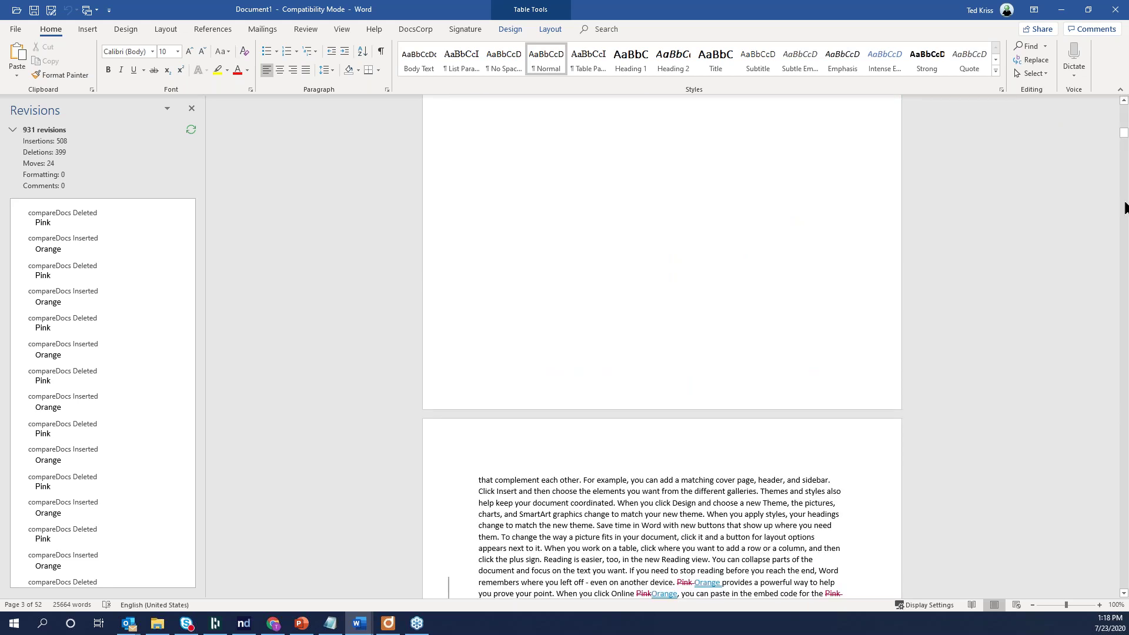
click(1124, 207)
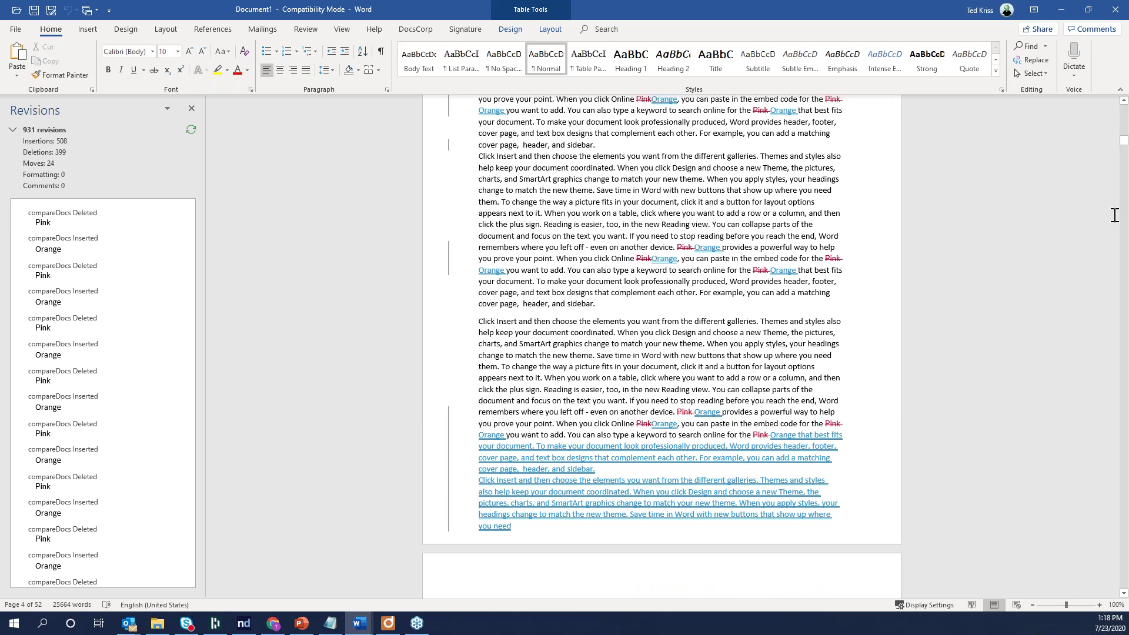
scroll(1114, 215, down, 2)
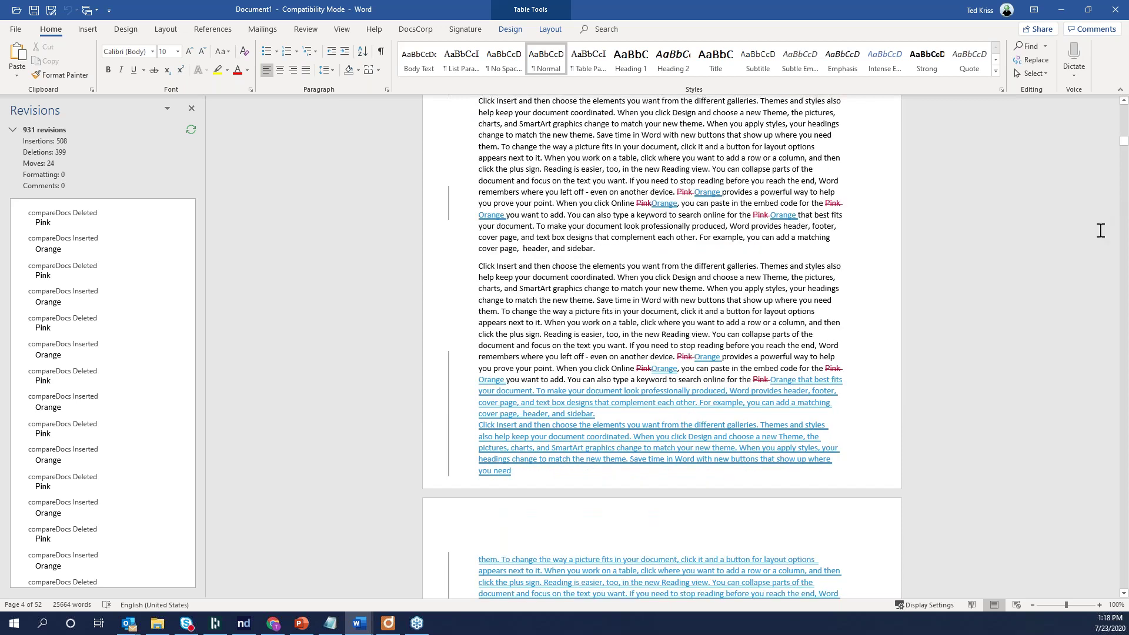
key(Page_Down)
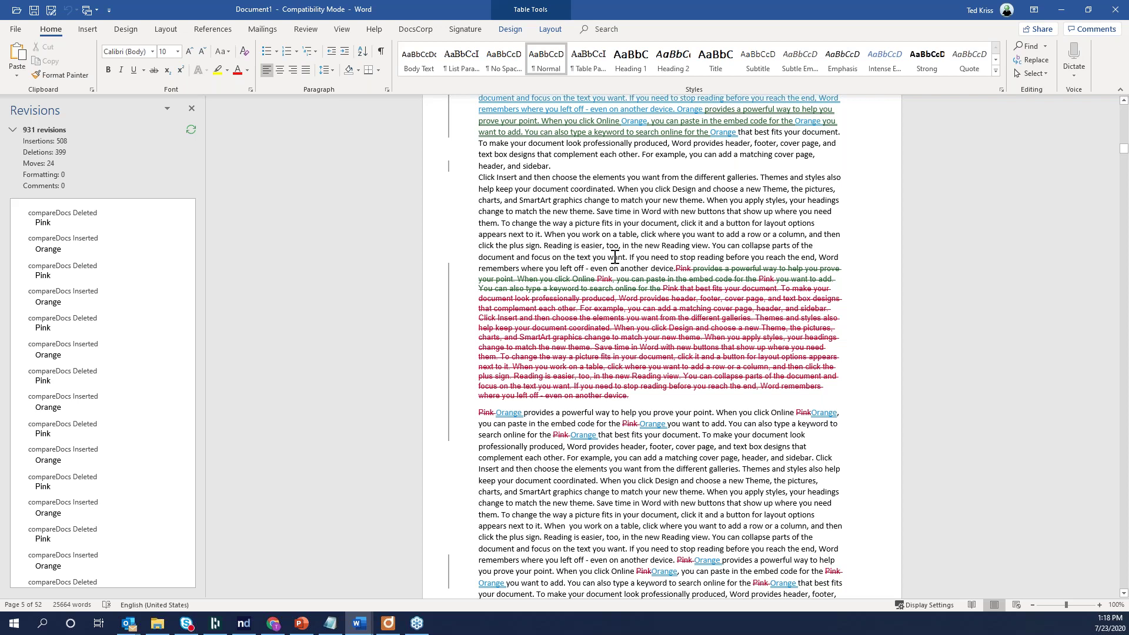
scroll(721, 284, down, 4)
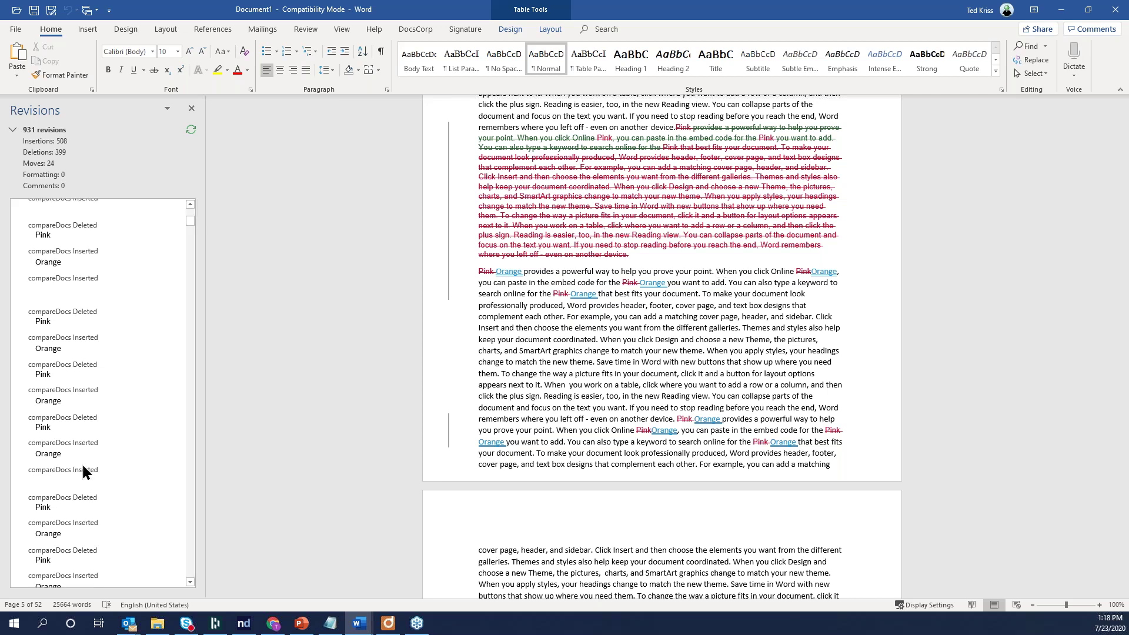
click(83, 472)
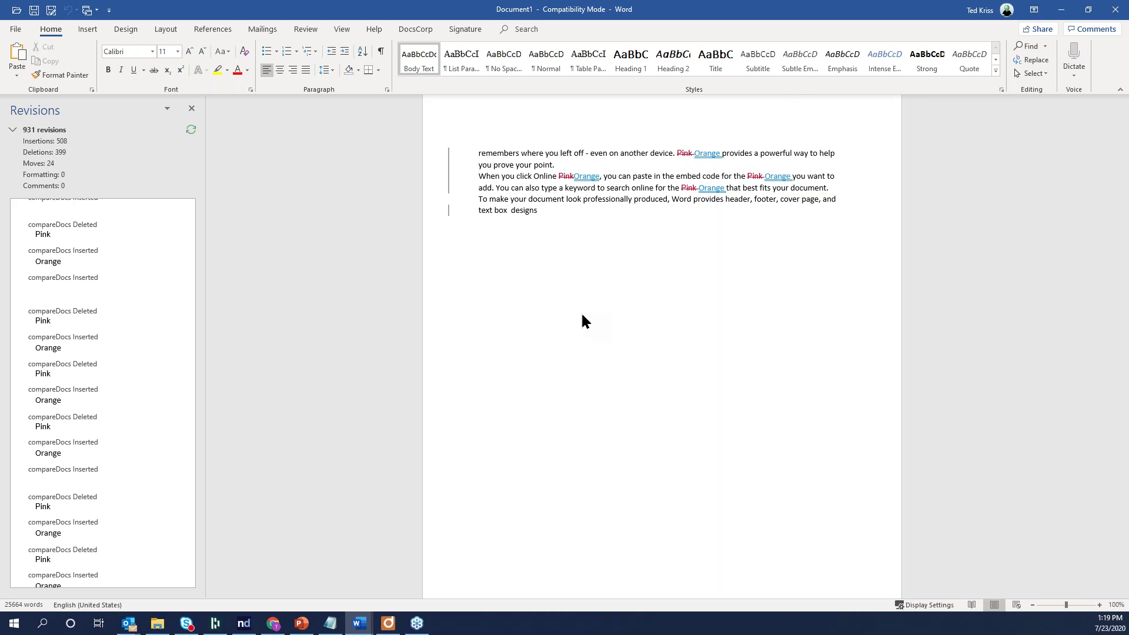
Close the Word comparison report and show the available output options for the comparison in compareDocs.
click(1118, 16)
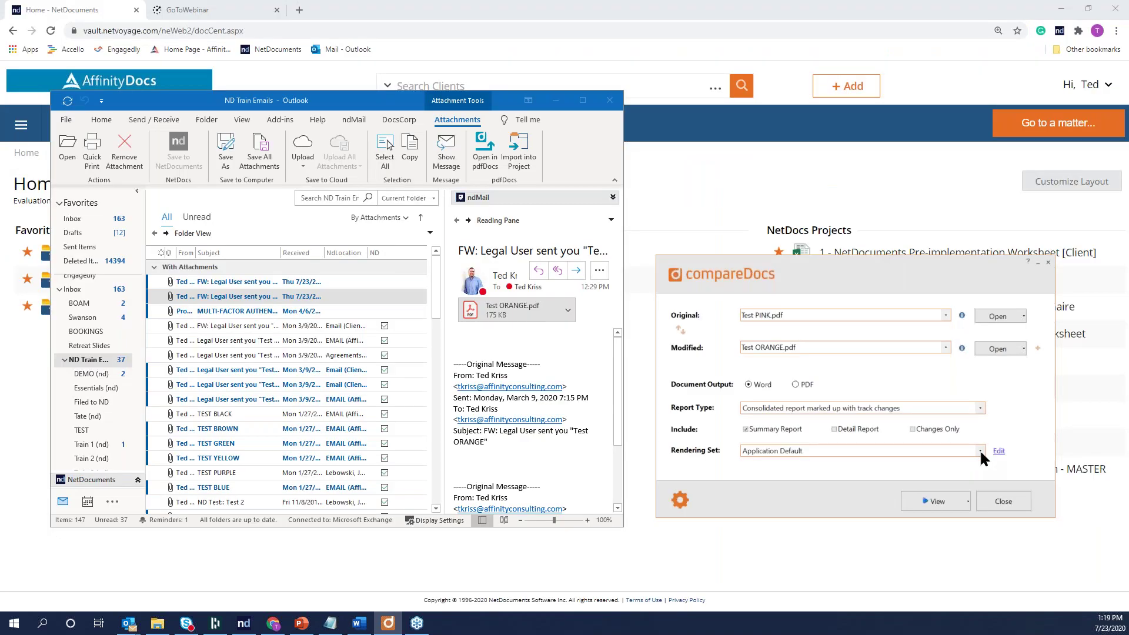
click(967, 501)
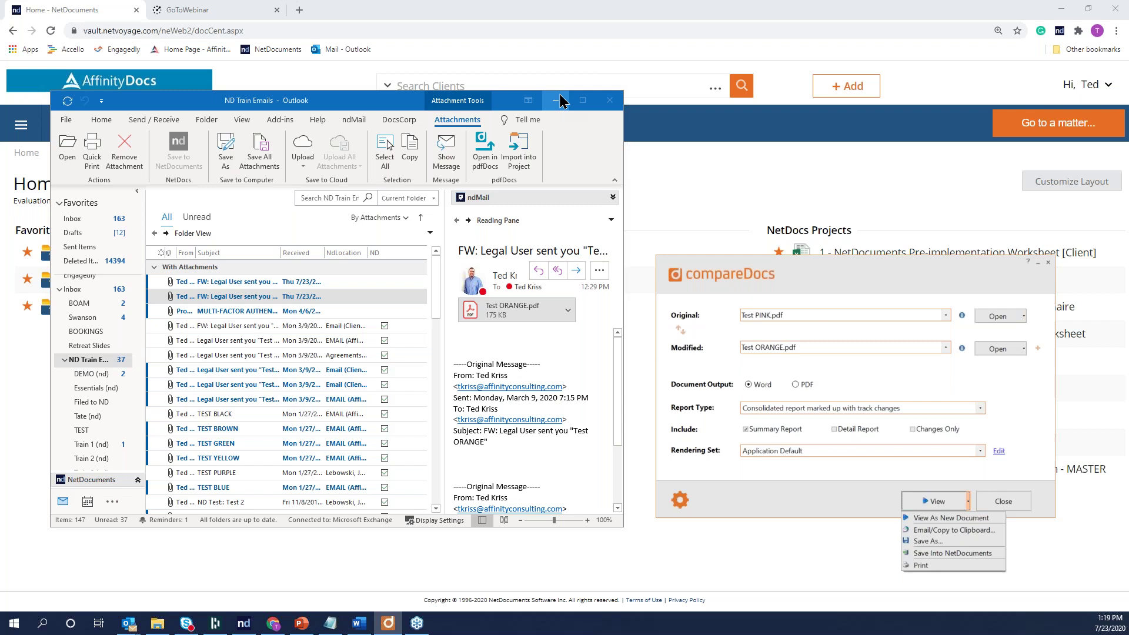
Minimize Outlook and open the demo folder listed first under Favorite Items in NetDocuments.
click(556, 101)
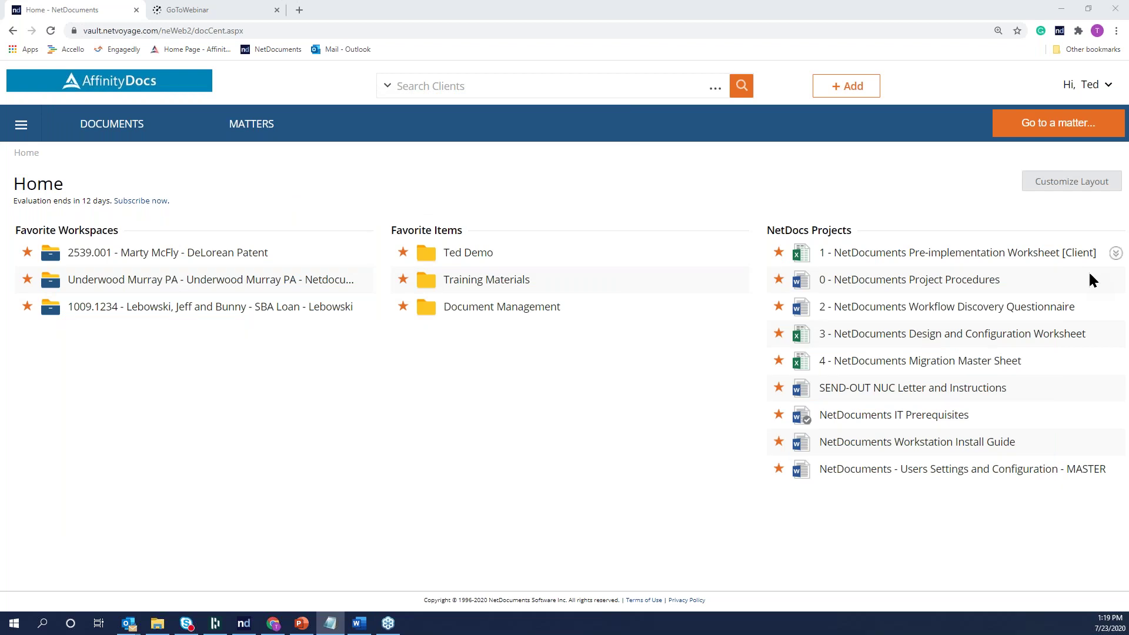
right_click(470, 257)
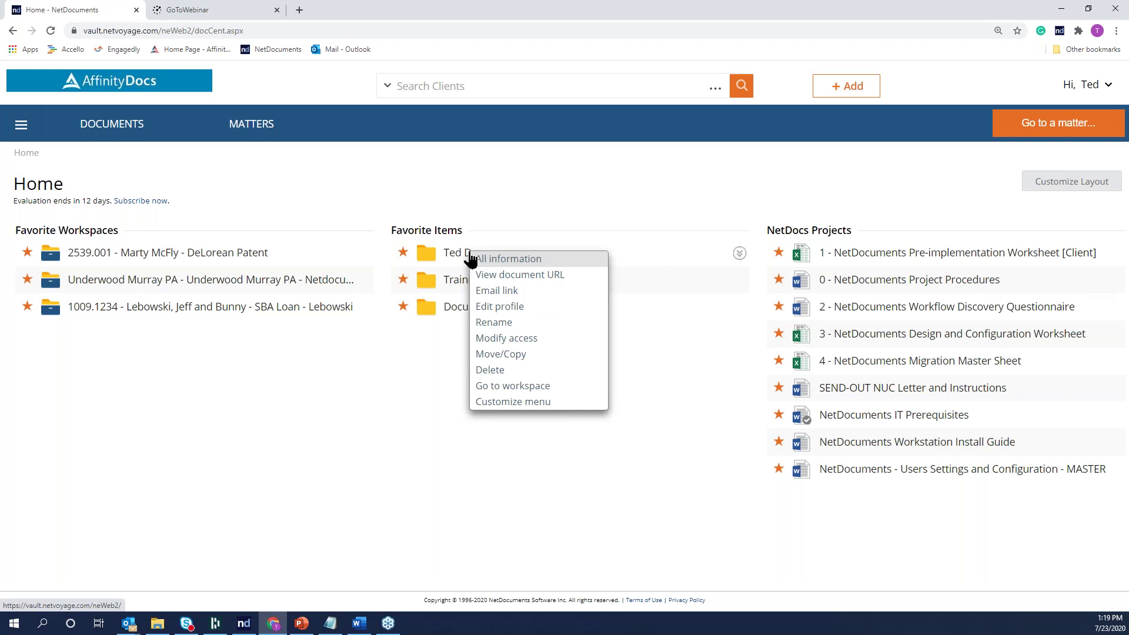
click(470, 254)
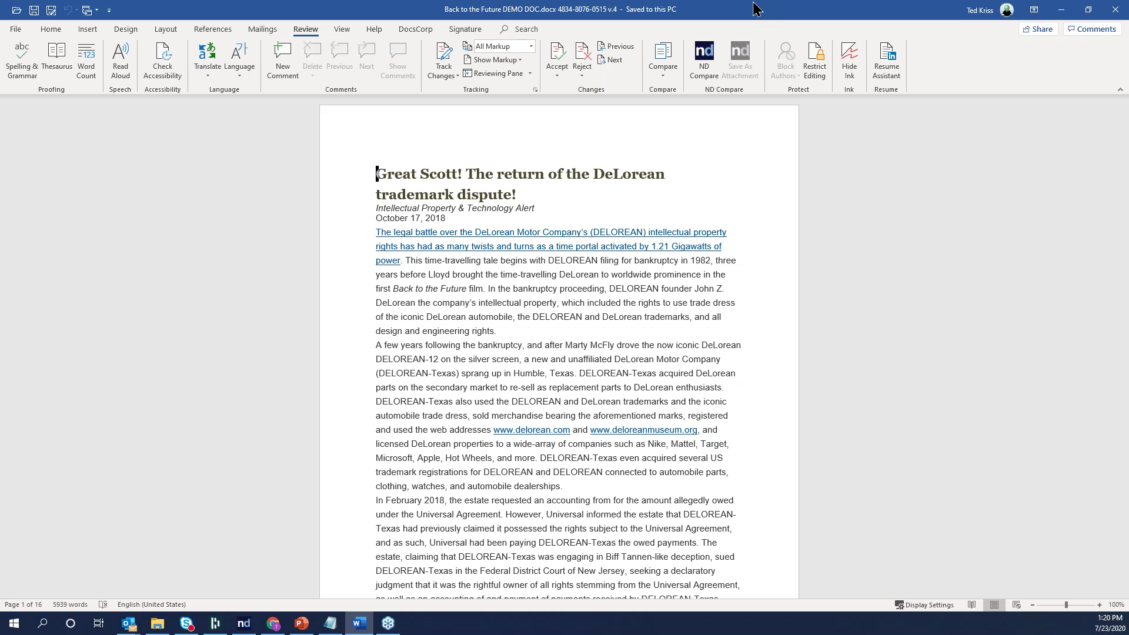
Shrink the Word window beside the NetDocuments version list and decline comparing the documents that contain tracked changes.
double_click(752, 8)
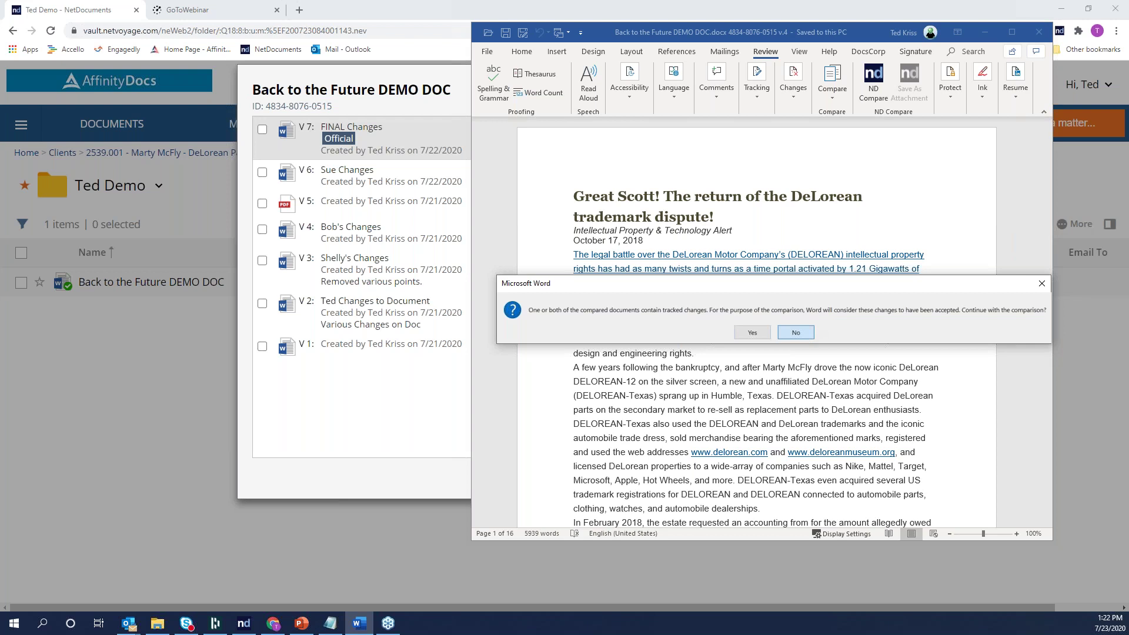
key(Return)
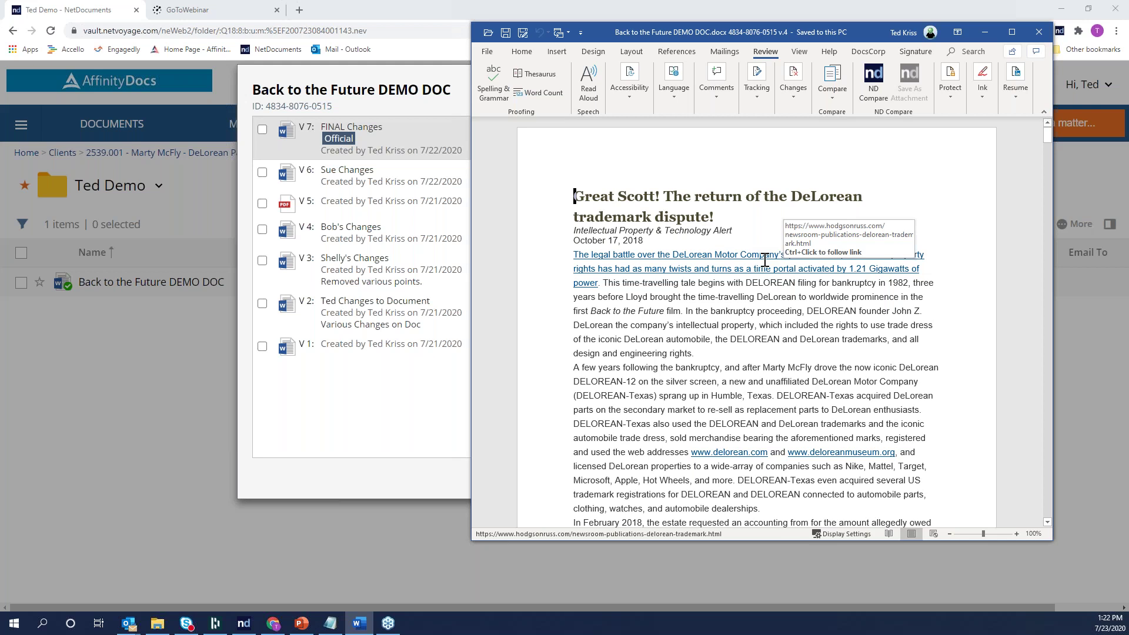
key(alt+Tab)
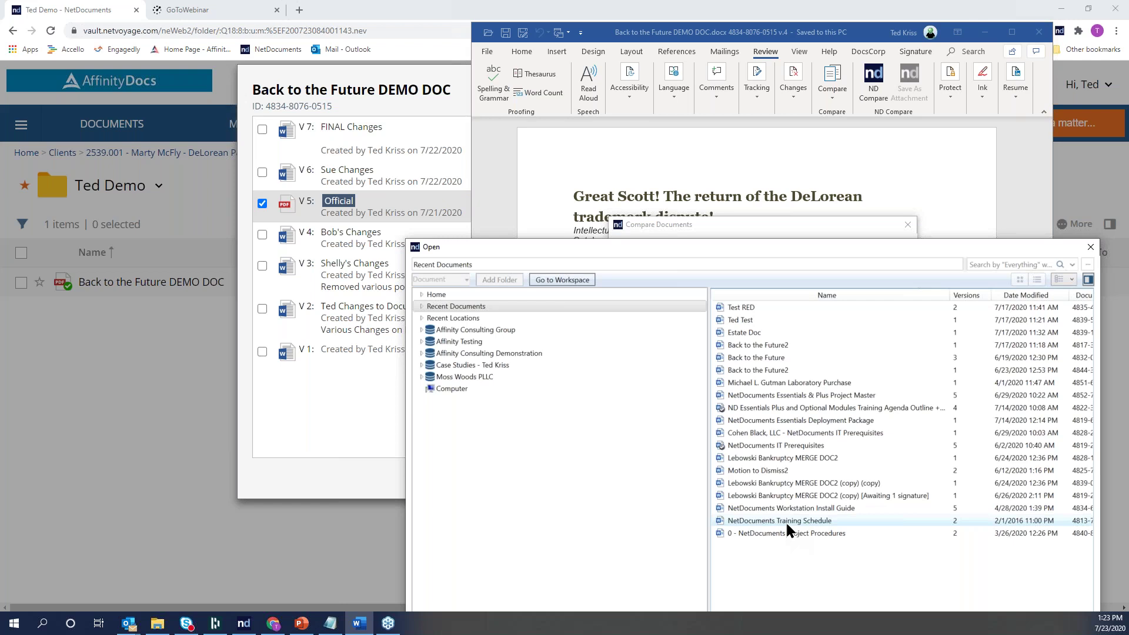
Cancel the Compare Documents selection and close version 4 of Back to the Future DEMO DOC in Word.
click(1088, 247)
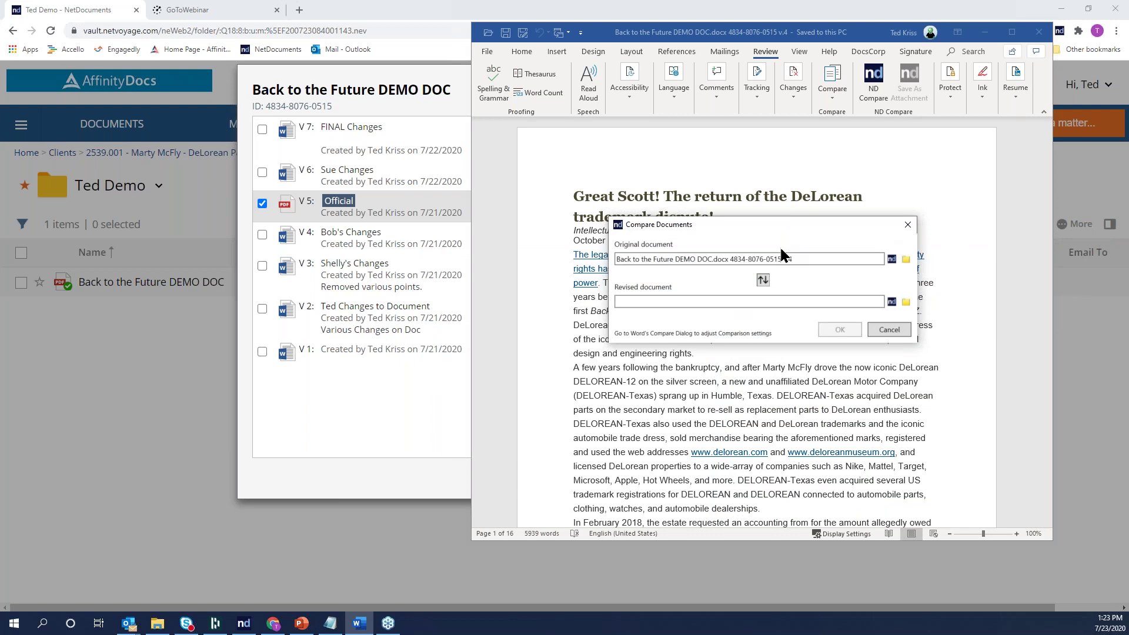
click(885, 329)
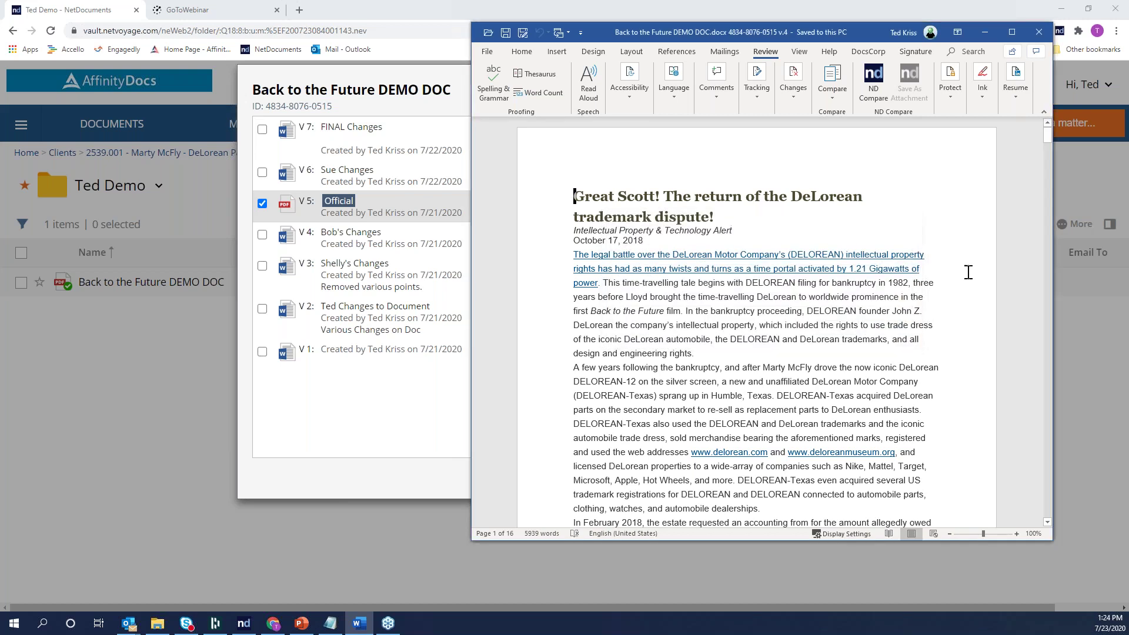
click(1039, 34)
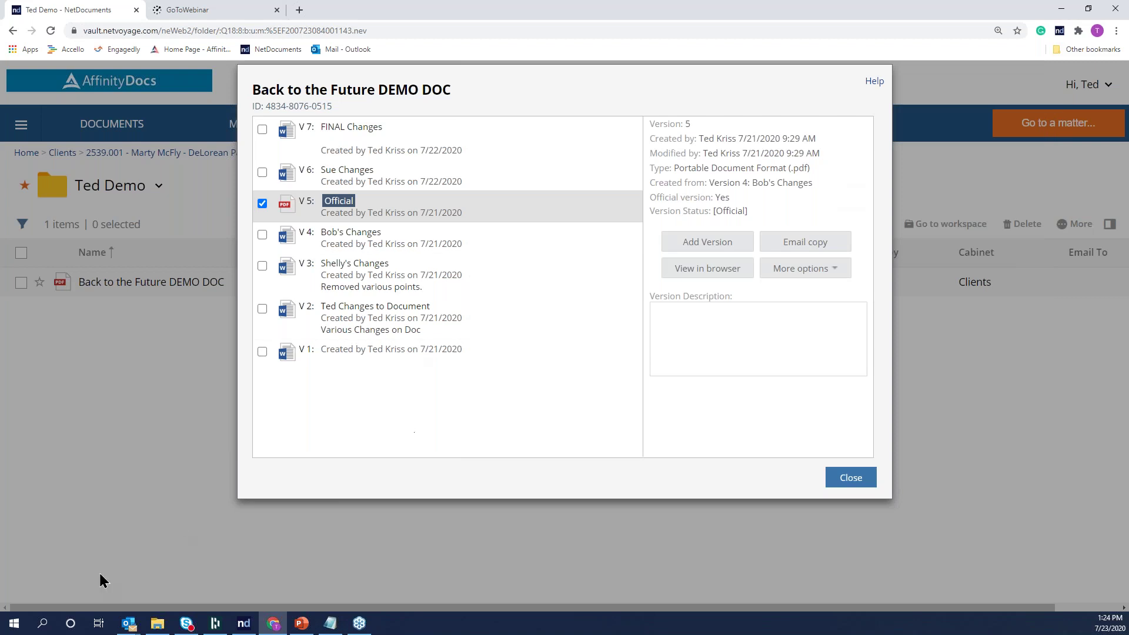
Launch compareDocs and place its window so that the names in the NetDocuments version list stay uncovered.
click(14, 623)
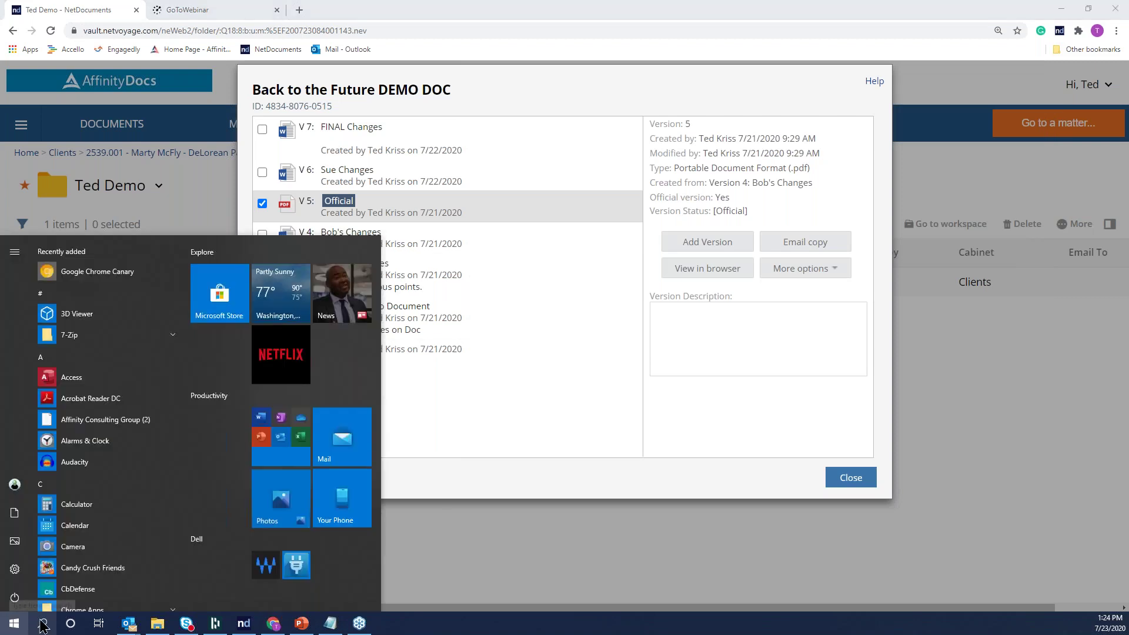
text(com)
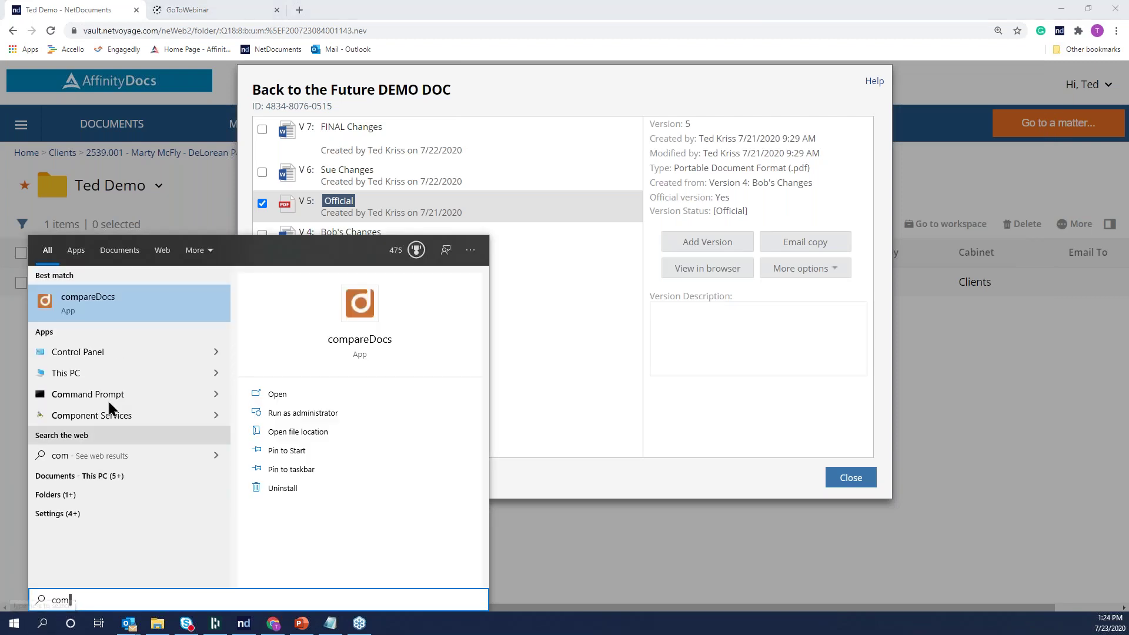
click(79, 312)
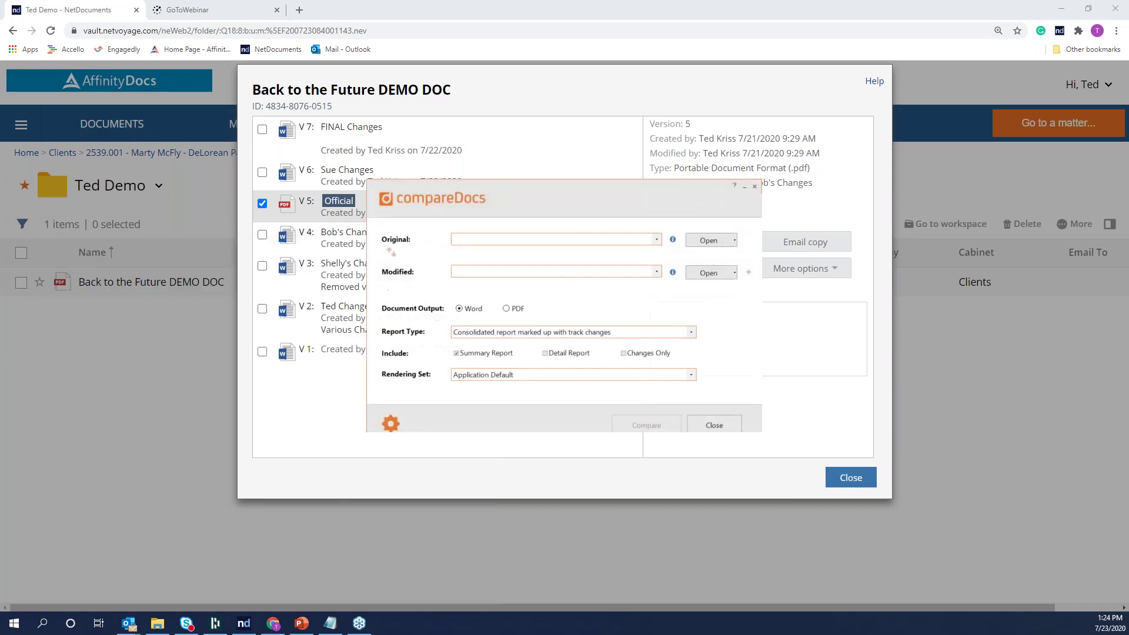
drag(616, 186, 841, 200)
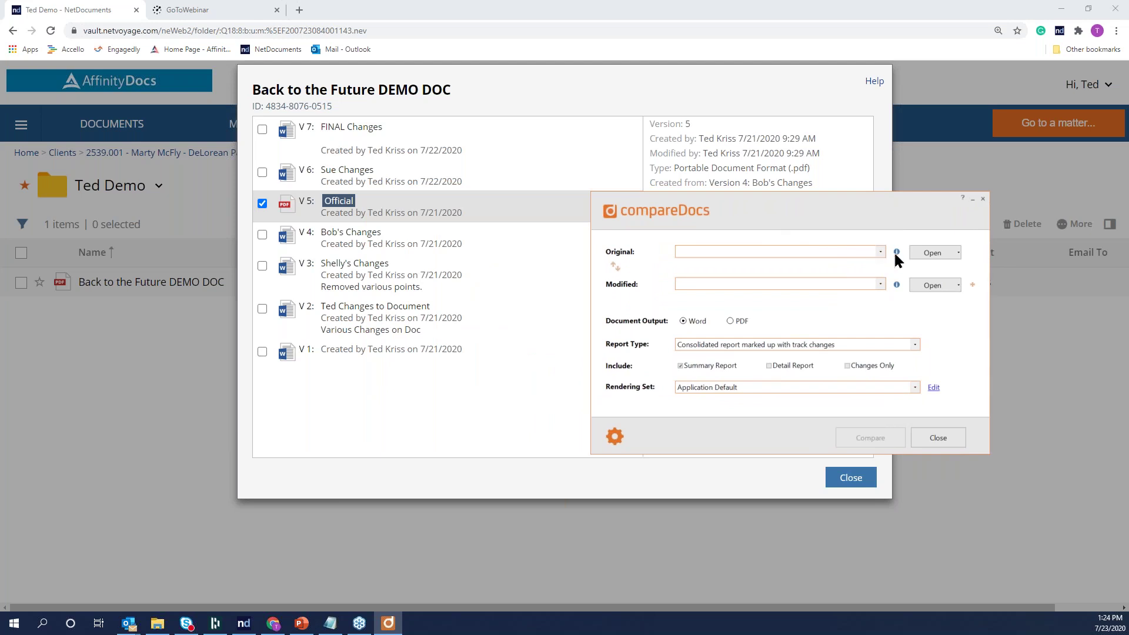
Load version 4 of Back to the Future DEMO DOC from NetDocuments as the original document in compareDocs.
click(958, 252)
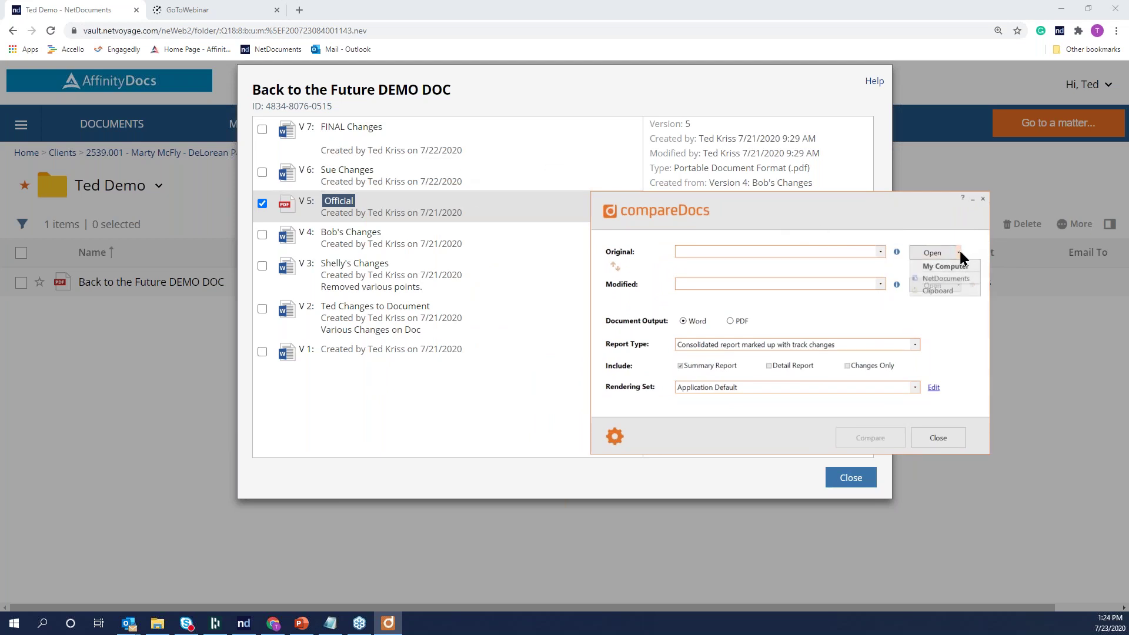
click(942, 279)
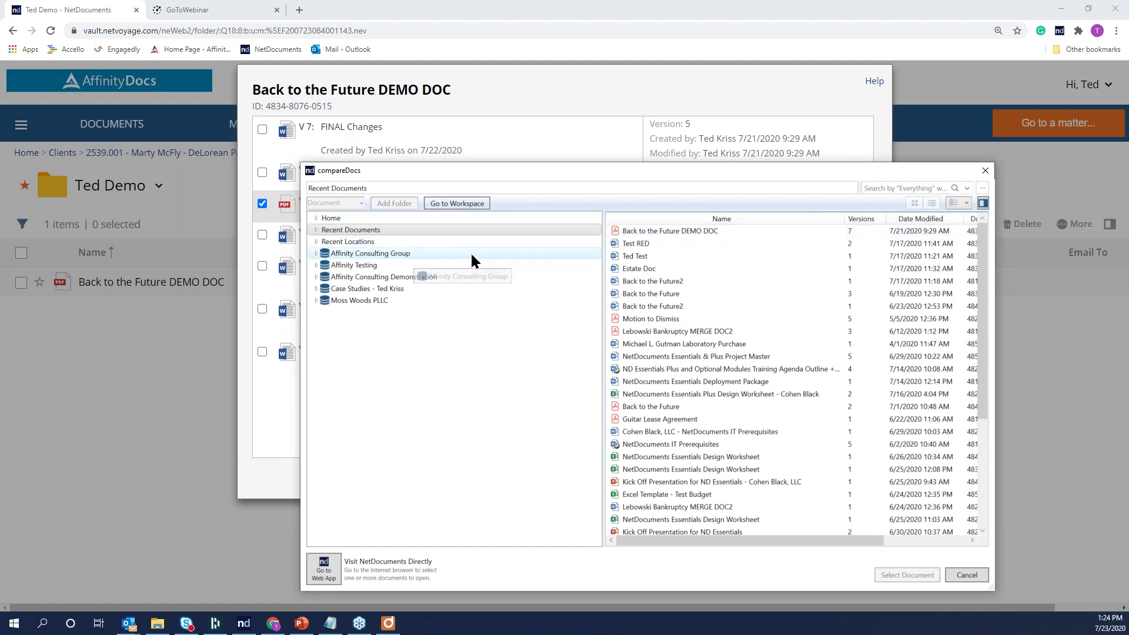
click(850, 232)
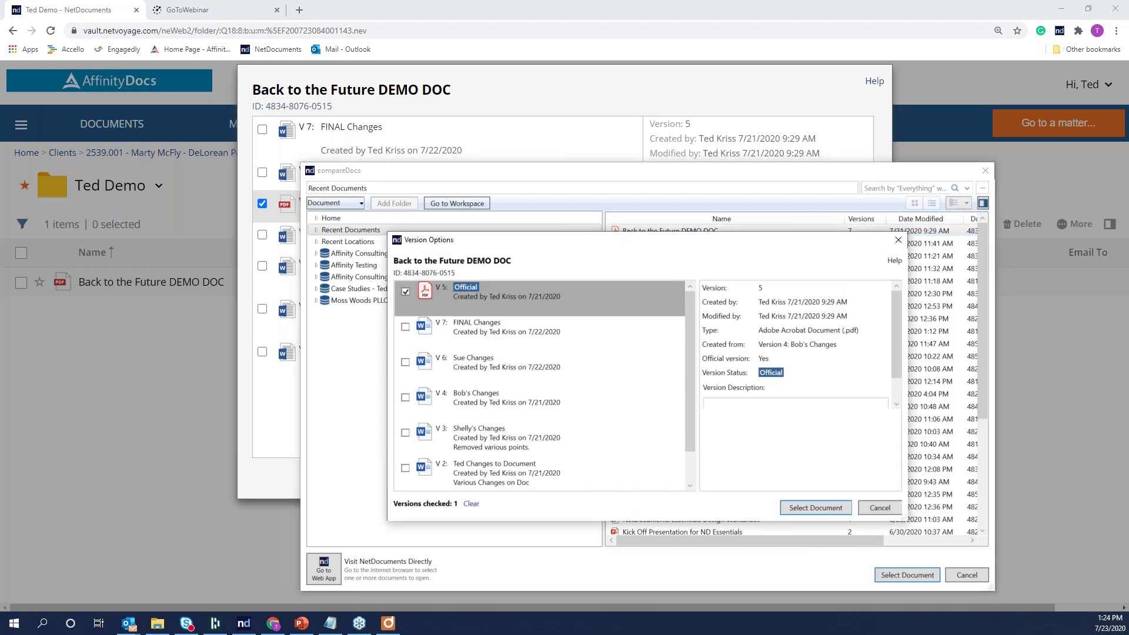
click(405, 290)
click(405, 397)
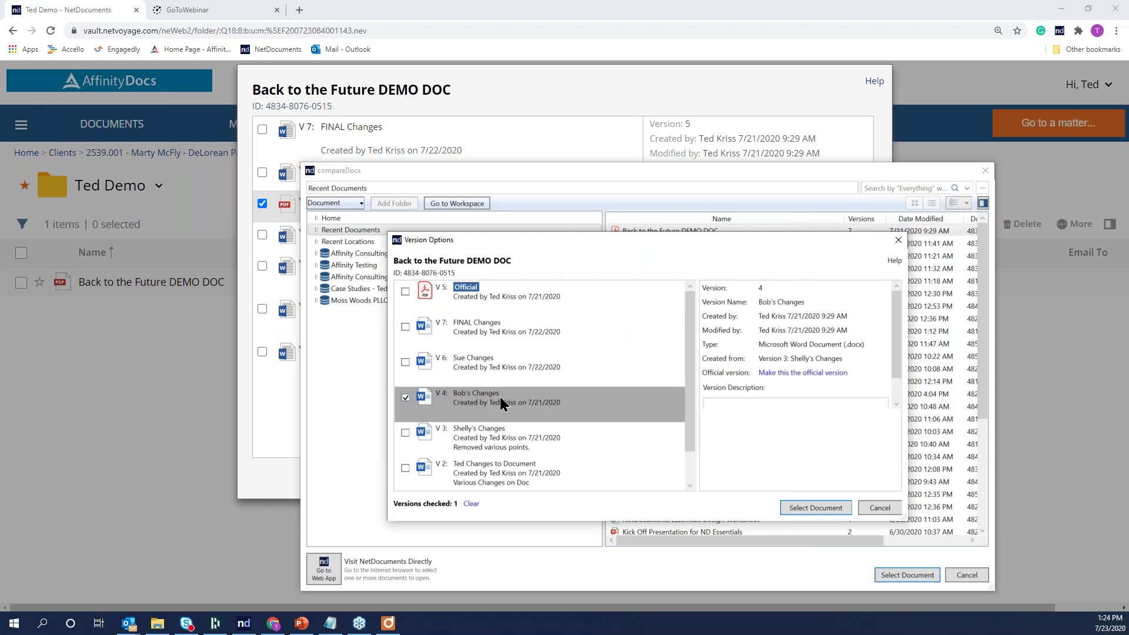
click(811, 509)
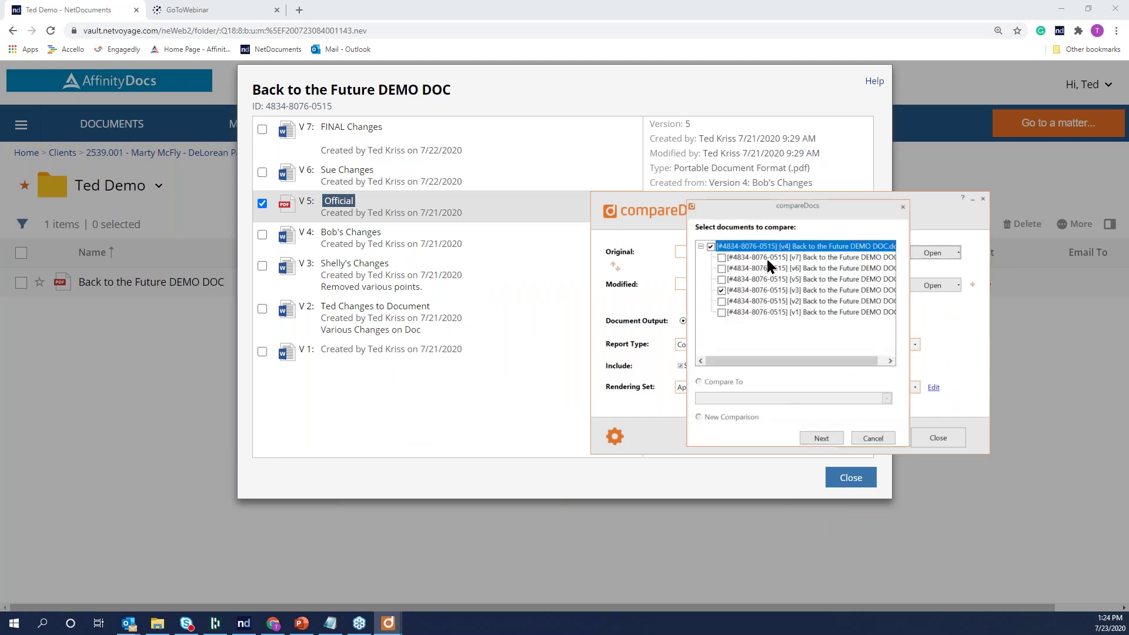
click(818, 437)
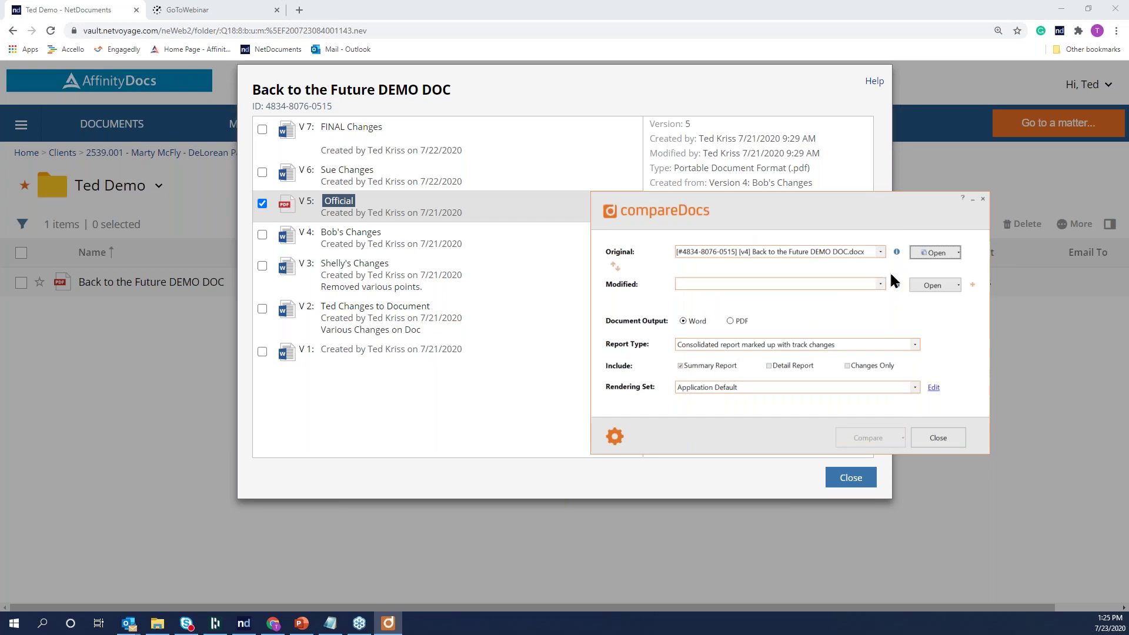
Load version 7, FINAL Changes, of Back to the Future DEMO DOC from NetDocuments as the modified document.
click(958, 286)
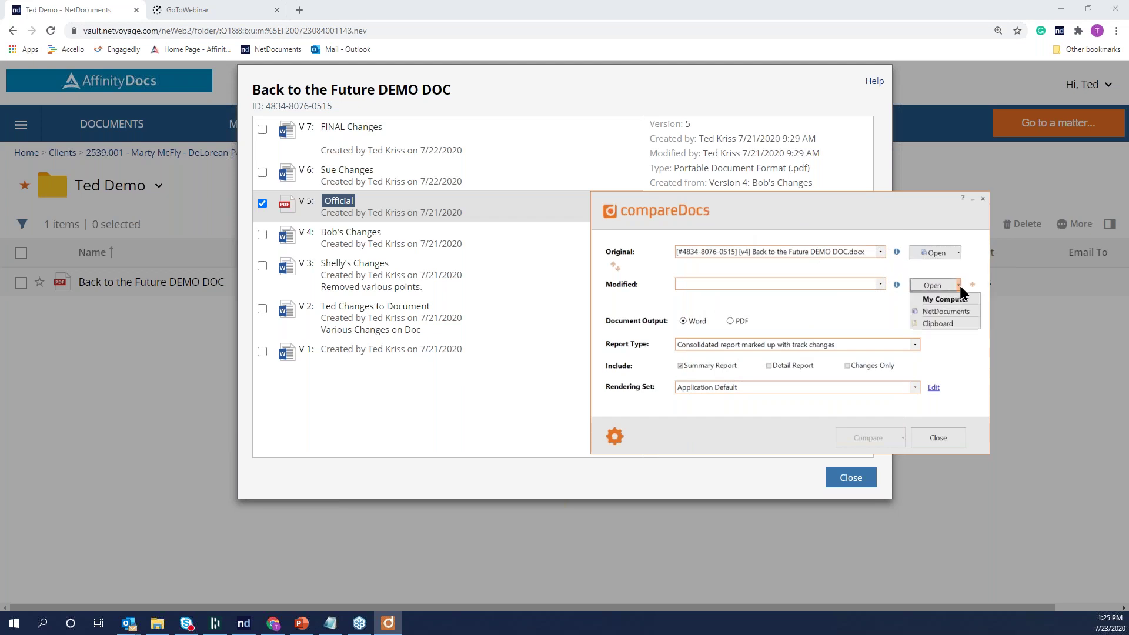
click(947, 313)
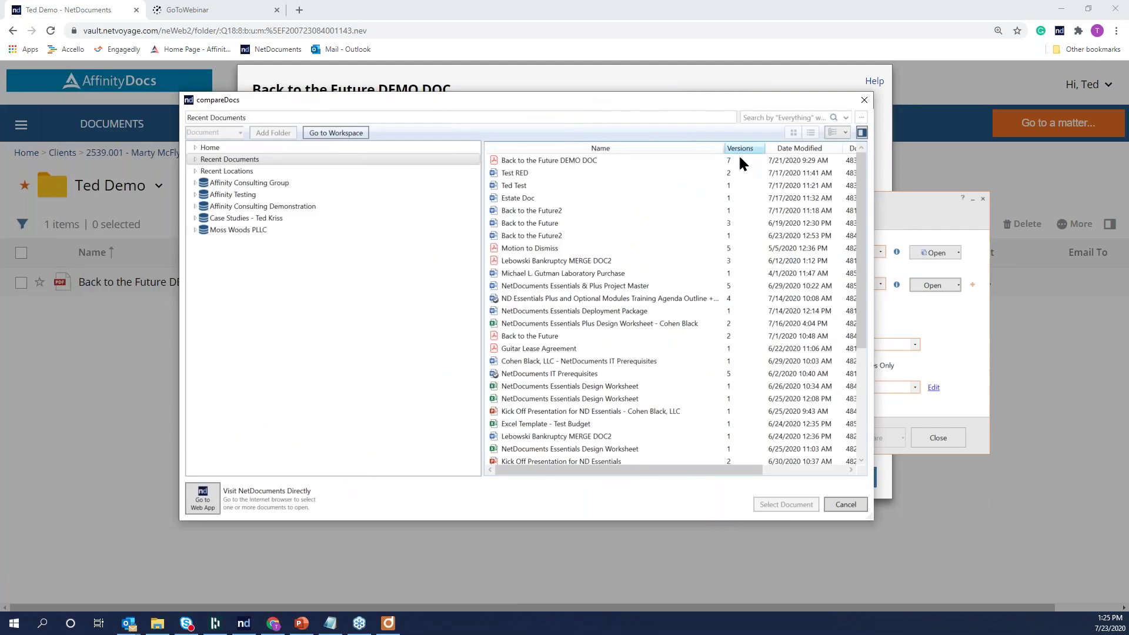
click(735, 156)
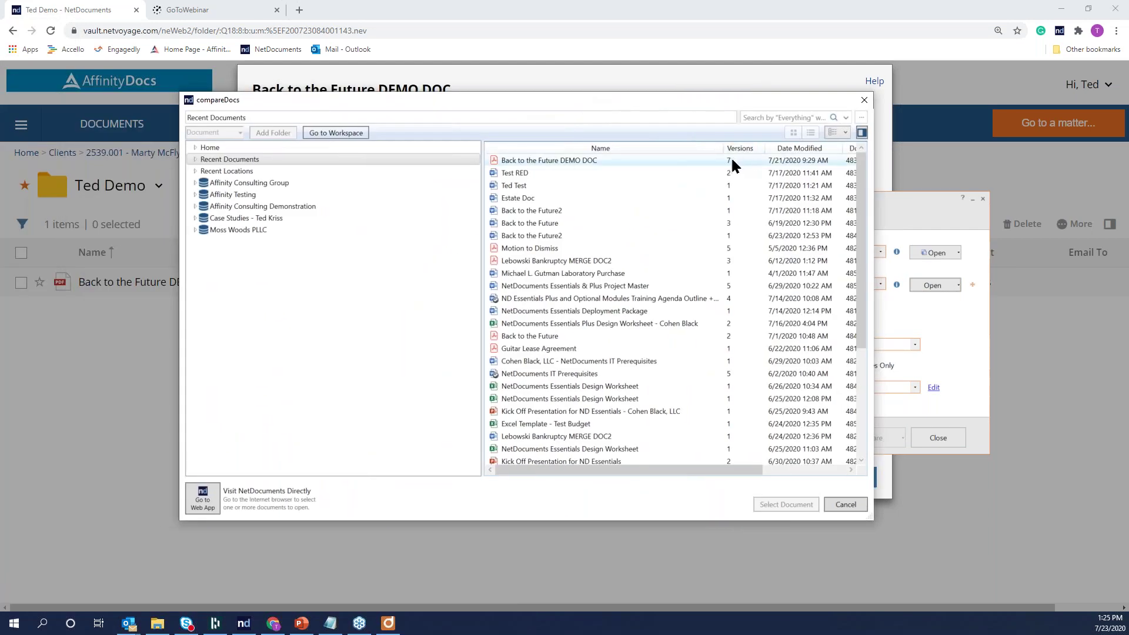
click(284, 221)
click(284, 256)
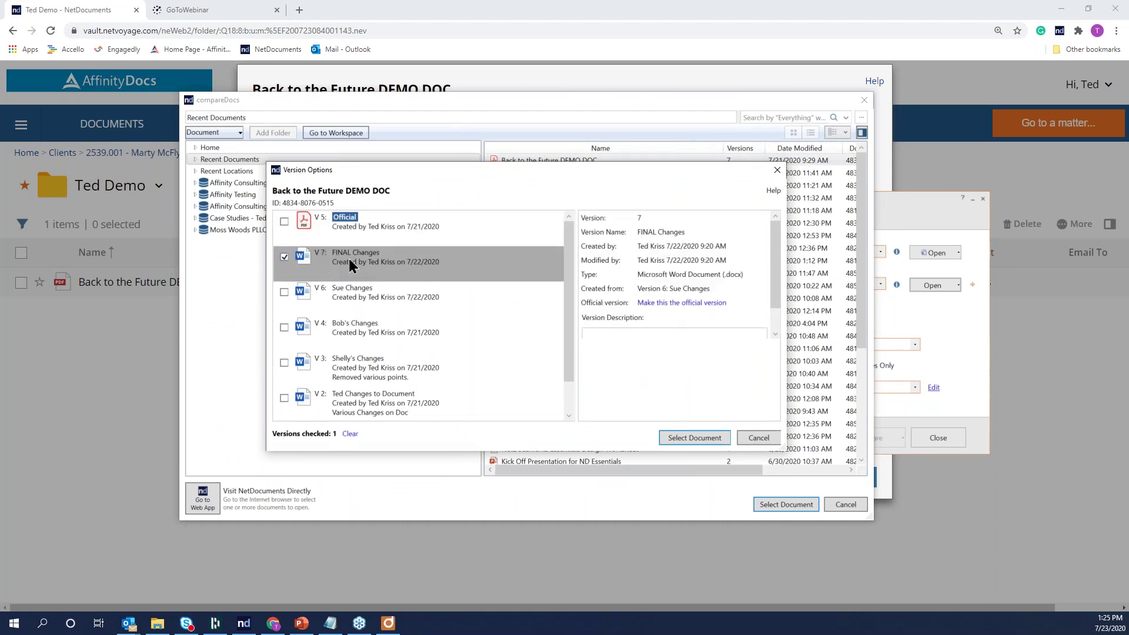
click(686, 435)
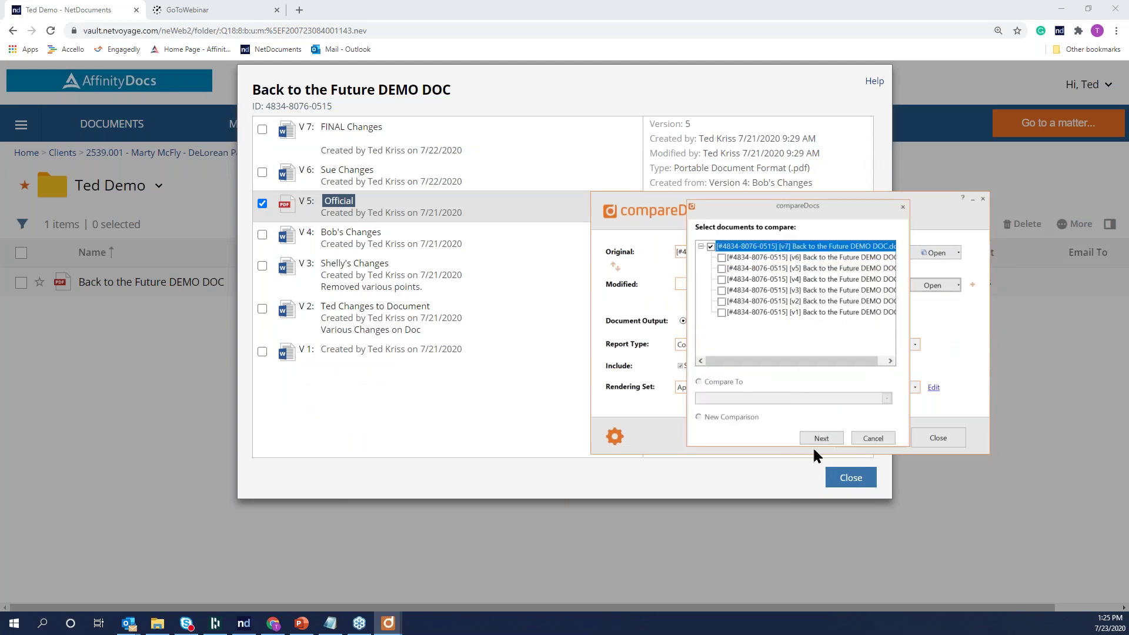
click(821, 439)
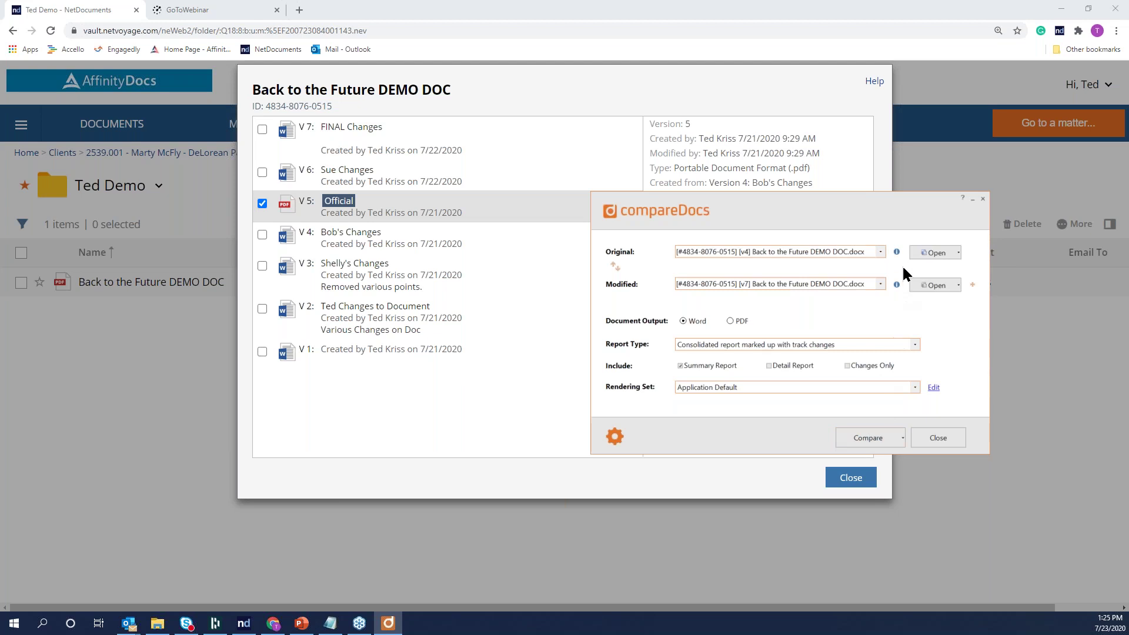
Check the details of both source files, then run the comparison with the output saved into NetDocuments as a new document.
mouse_move(896, 253)
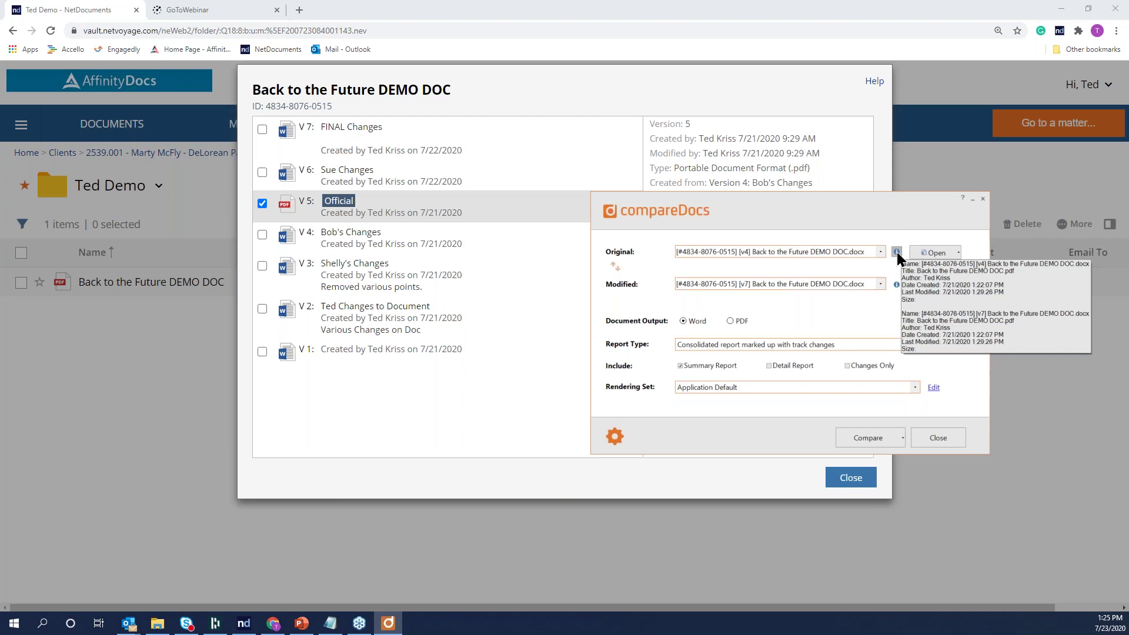
mouse_move(897, 286)
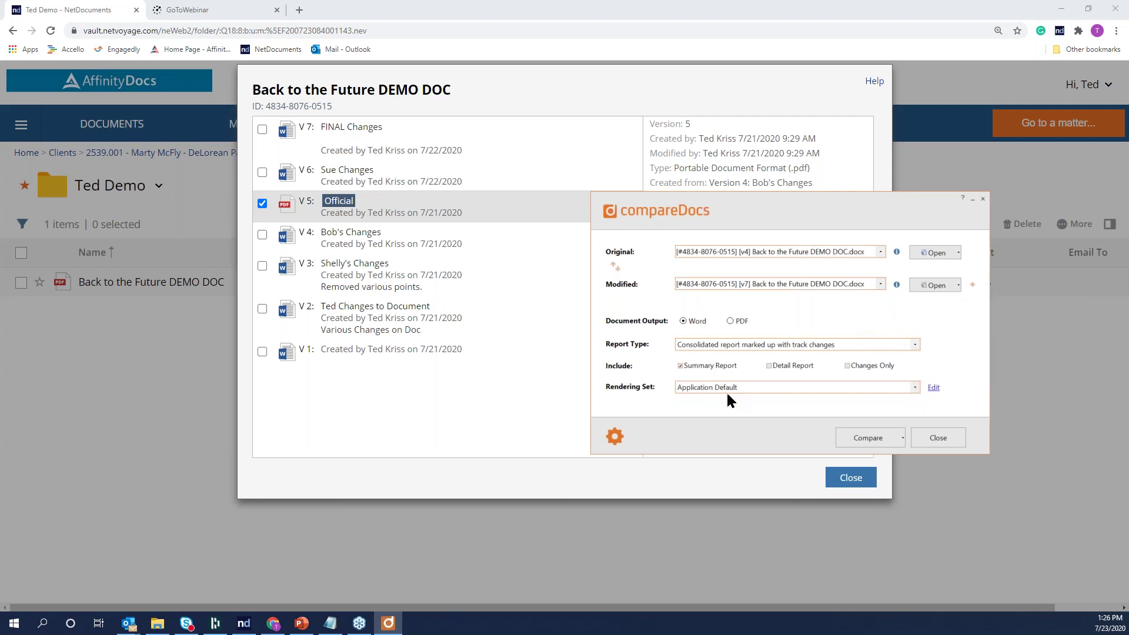
click(903, 438)
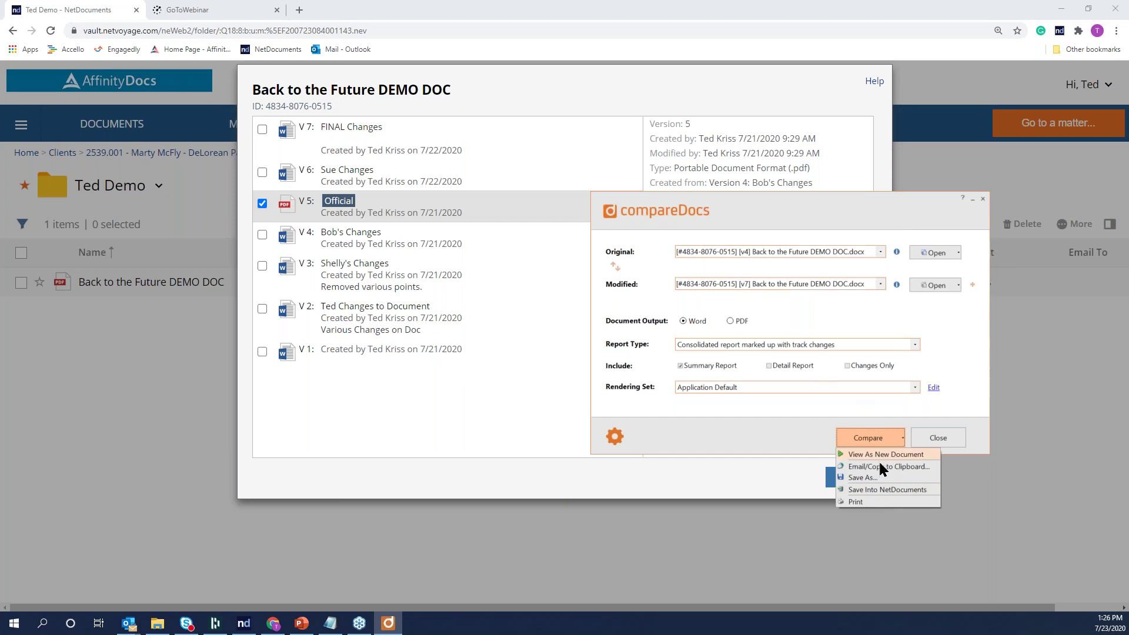
click(874, 490)
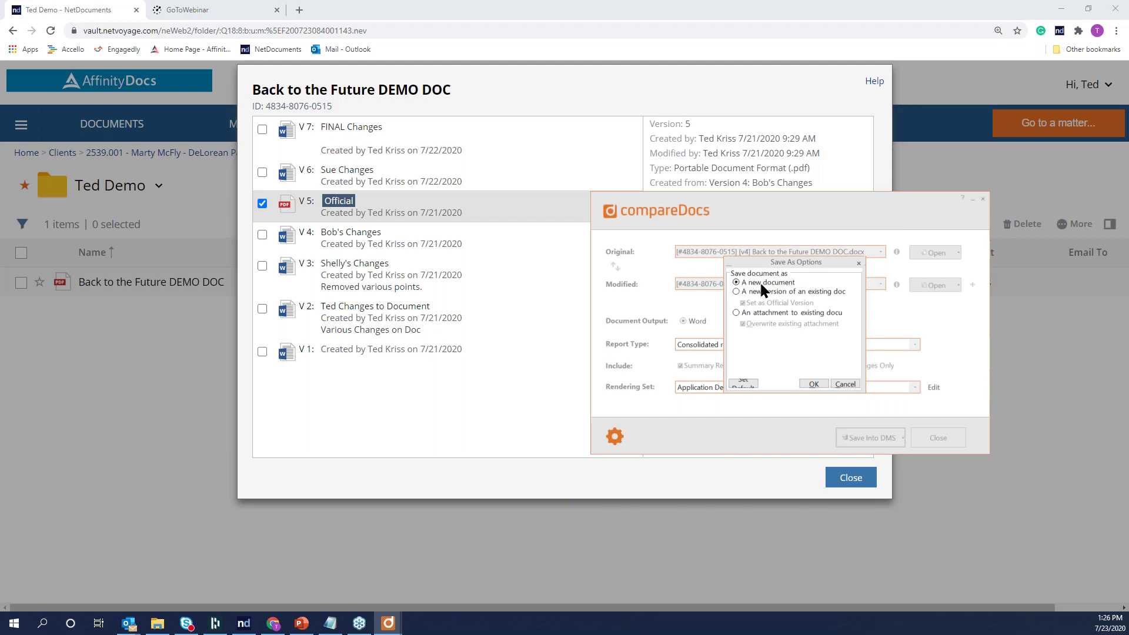
click(811, 384)
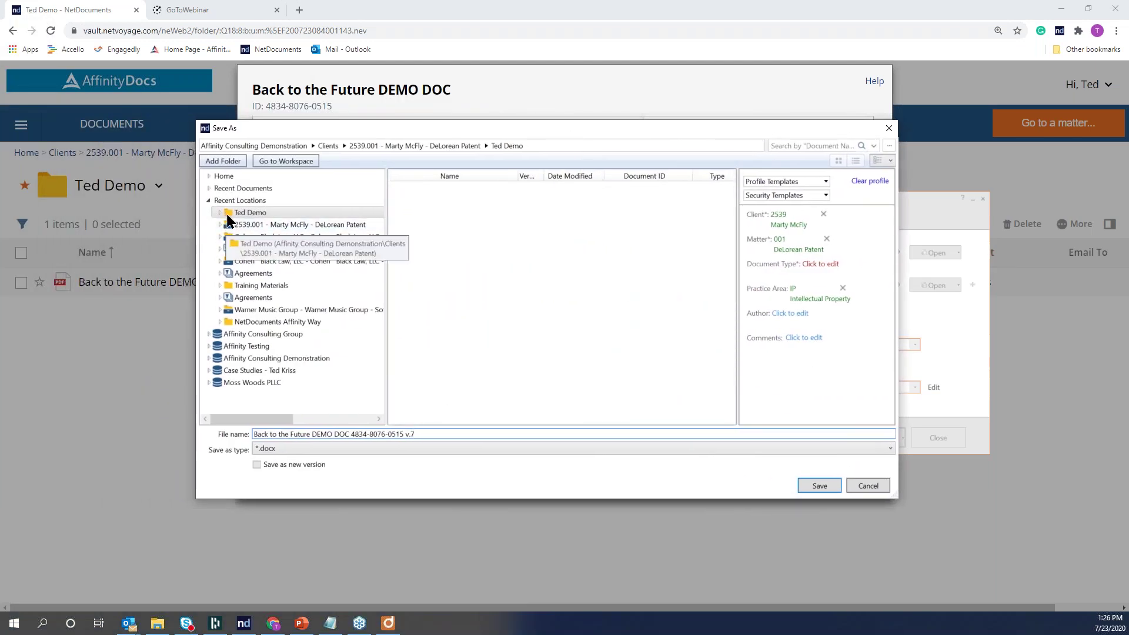
Save the comparison as a .docx in the demo folder under Recent Locations with document type AGREE - Agreements.
click(255, 212)
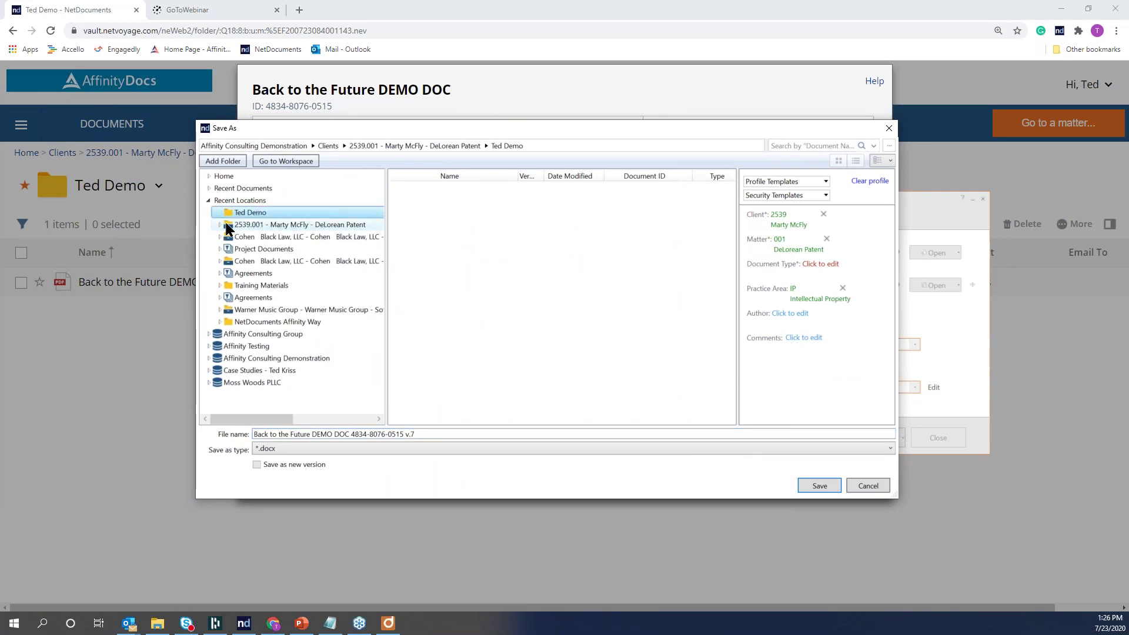
click(821, 264)
click(883, 263)
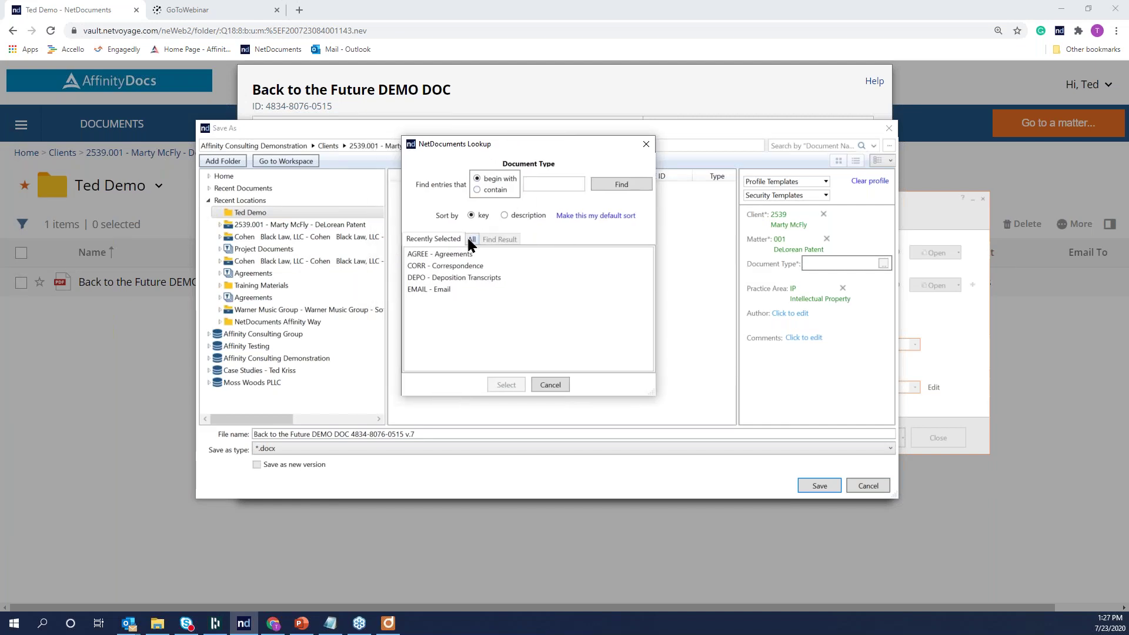
click(462, 255)
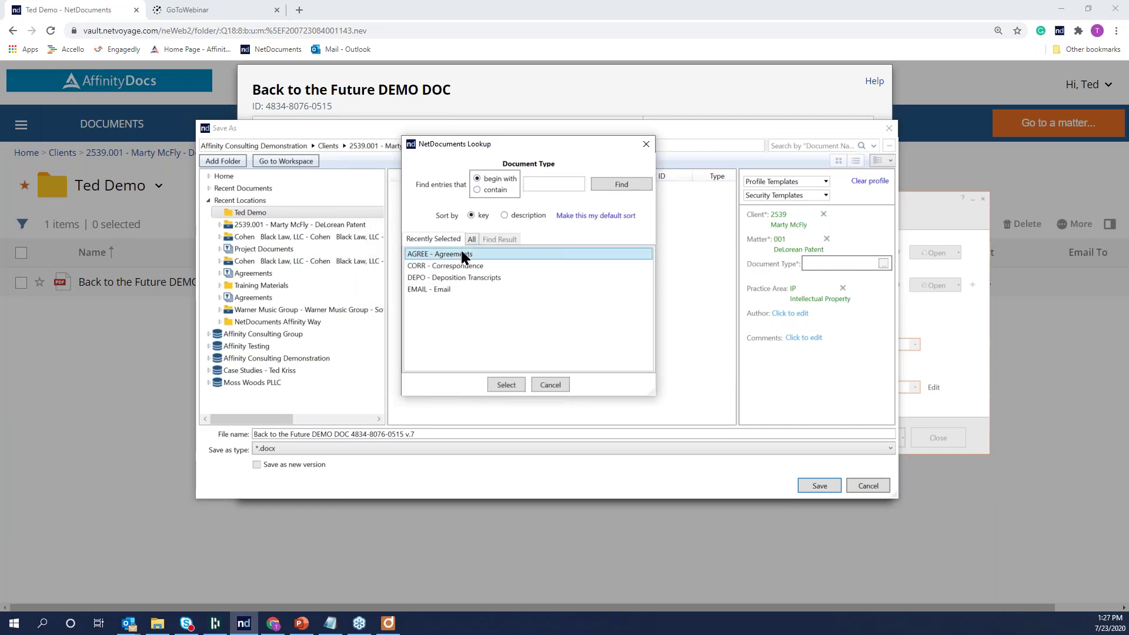
click(499, 383)
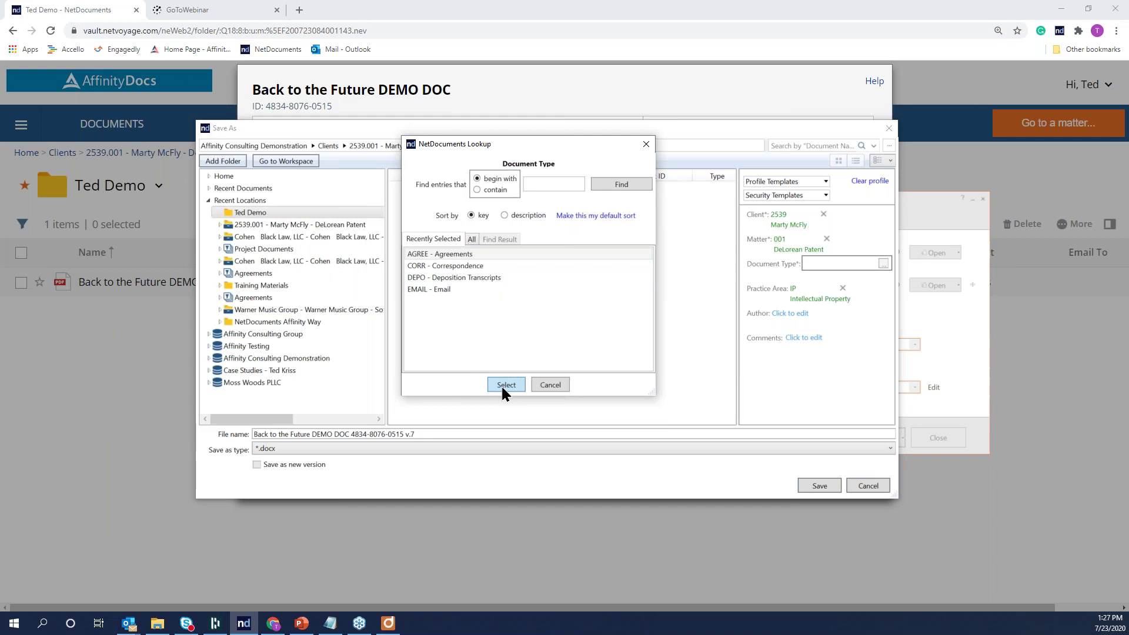
click(829, 489)
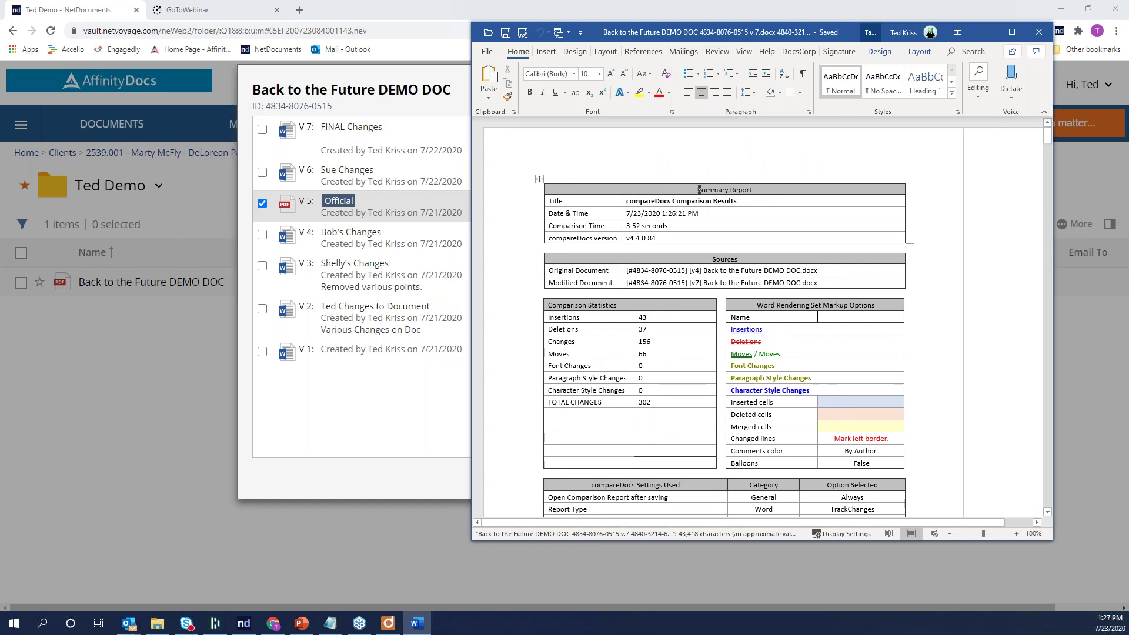
Maximize the comparison report in Word and look through its summary, statistics and settings tables.
click(1011, 32)
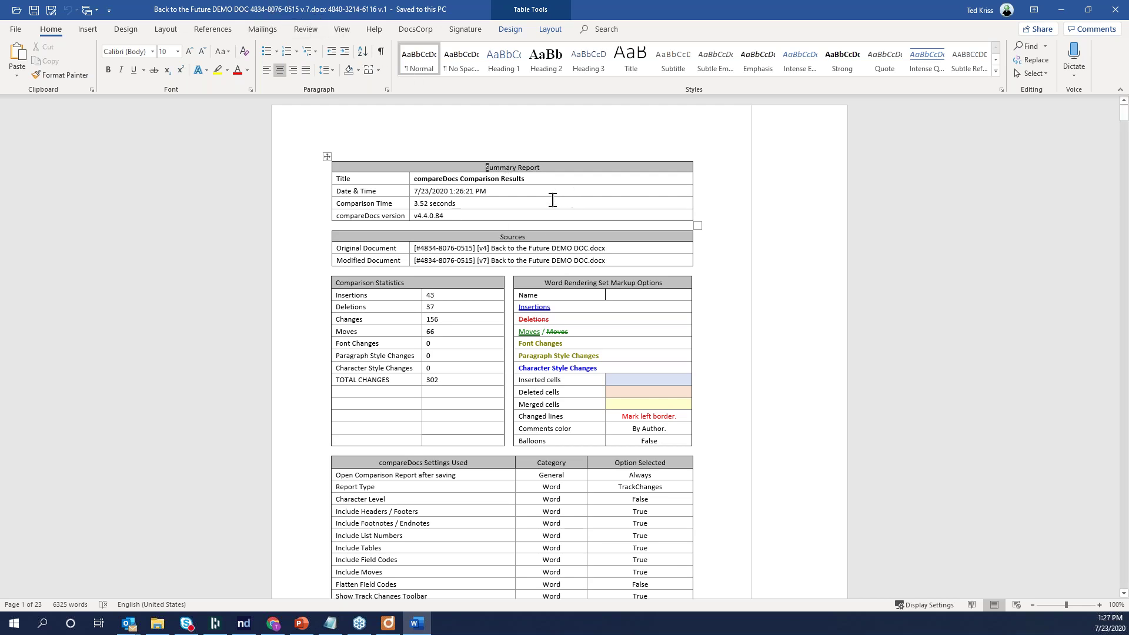
drag(374, 176, 552, 405)
scroll(705, 304, down, 8)
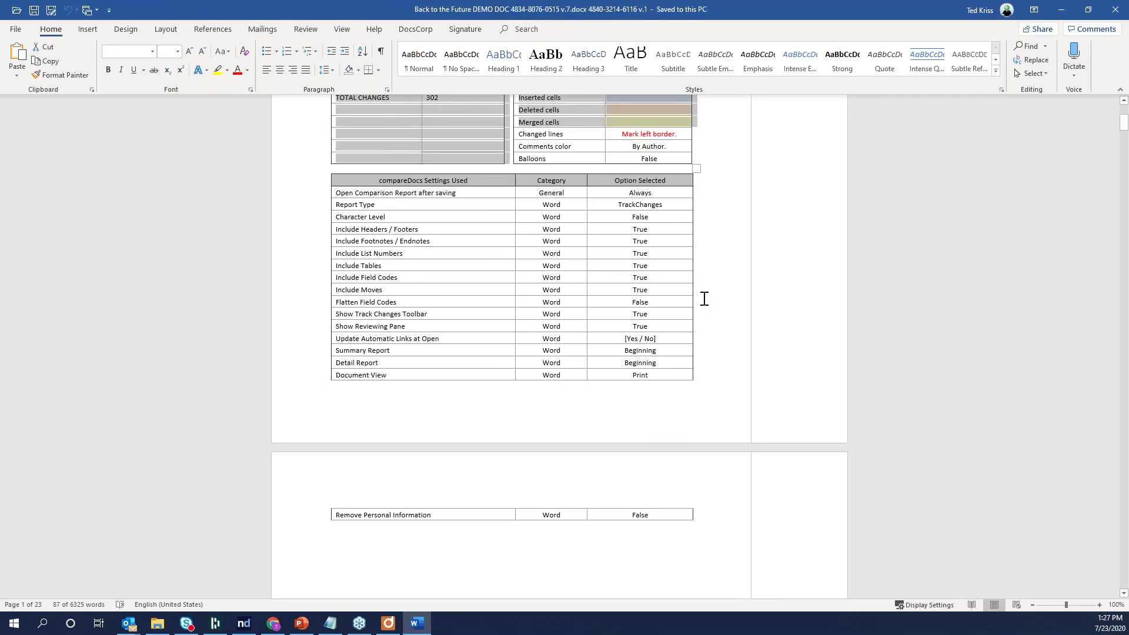
Show the report's tracked revisions in a vertical Reviewing Pane.
click(305, 30)
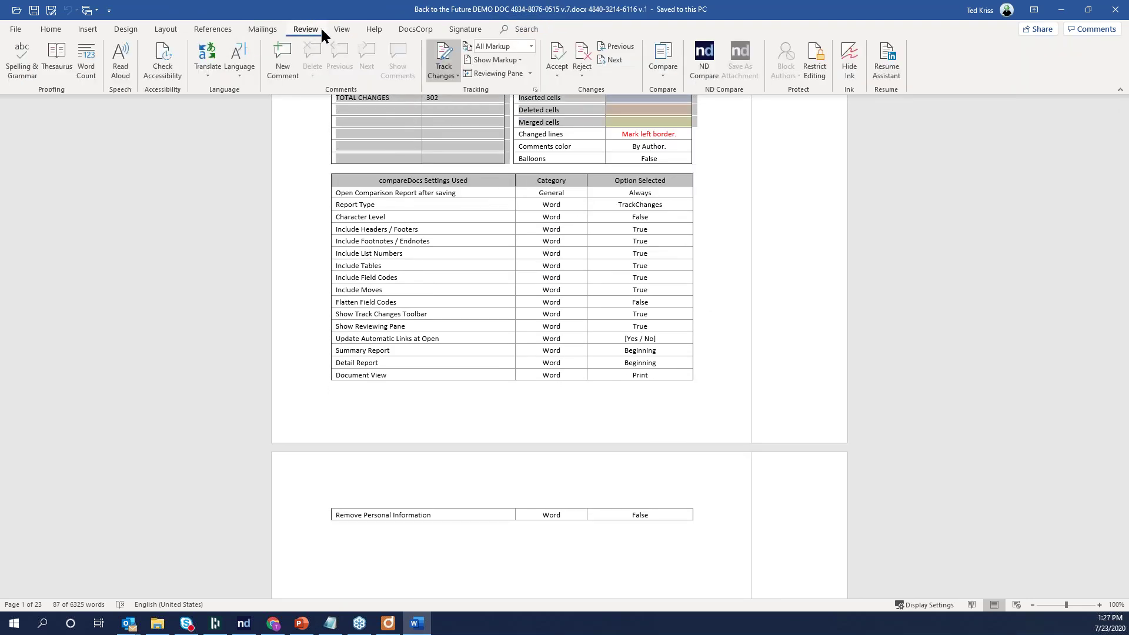
click(309, 134)
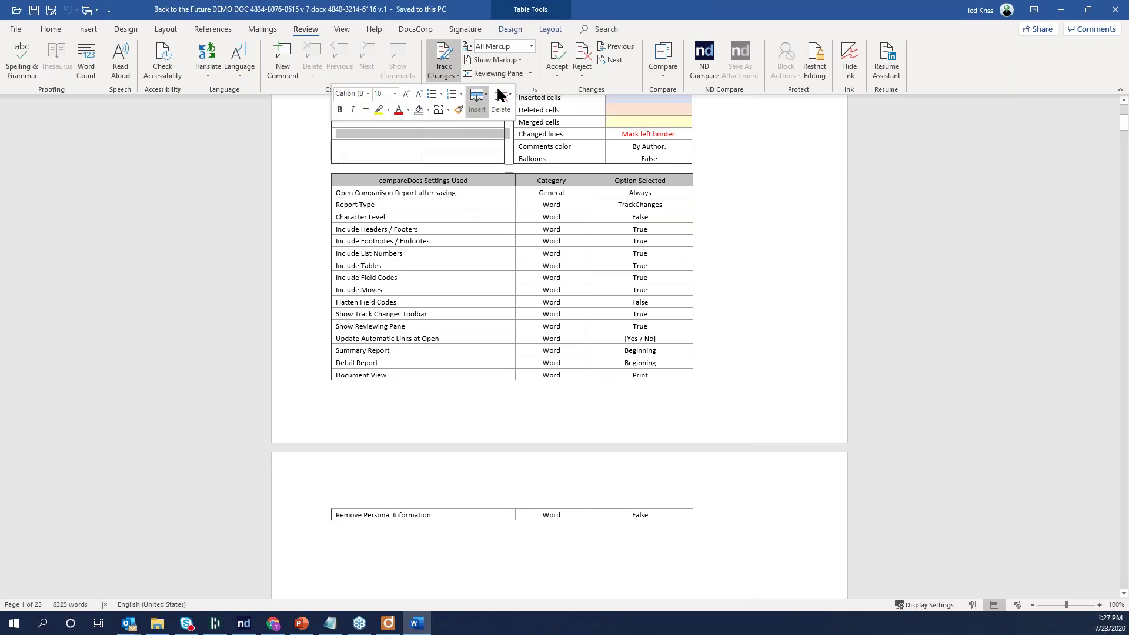
click(529, 73)
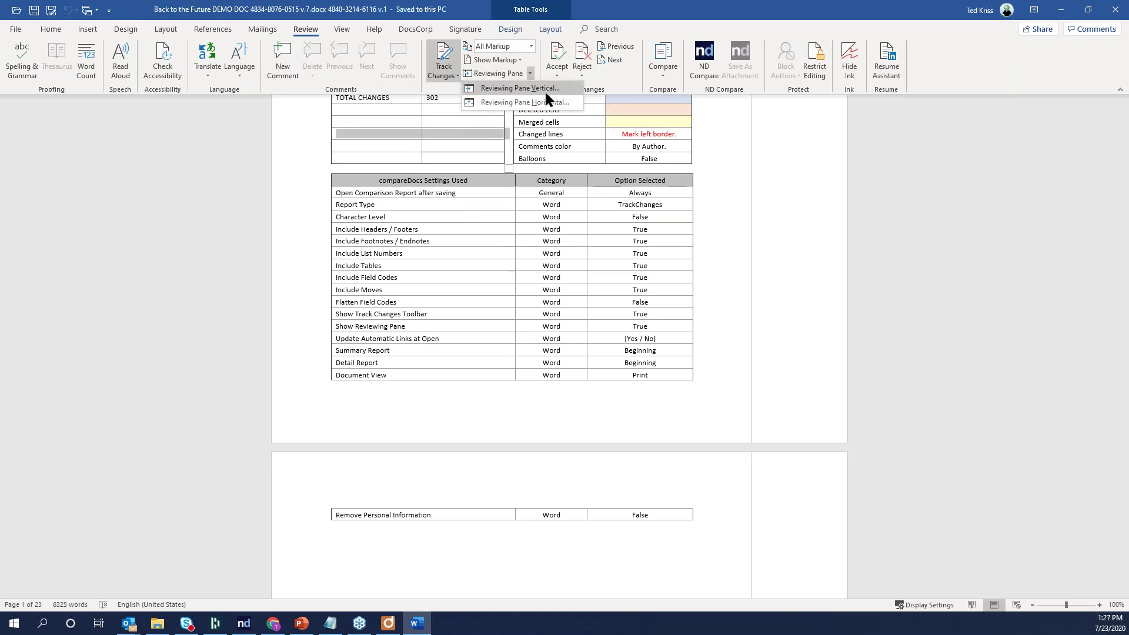
click(544, 90)
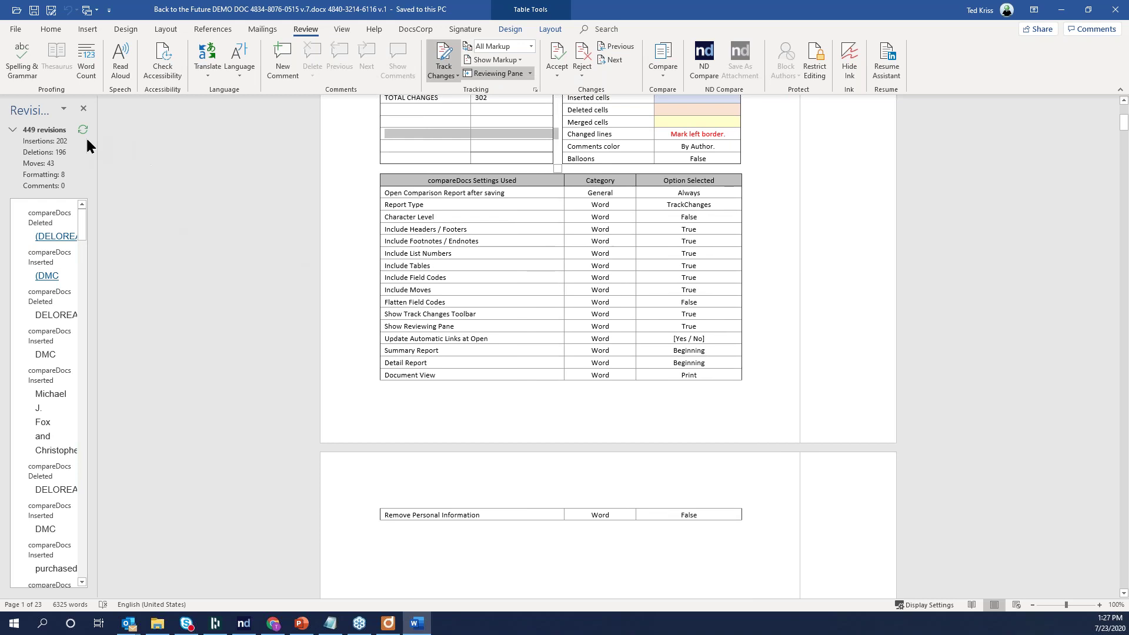
Widen the Revisions pane and check the available options for the formatting change beside items 1 and 2 on the first redlined page.
drag(96, 145, 225, 156)
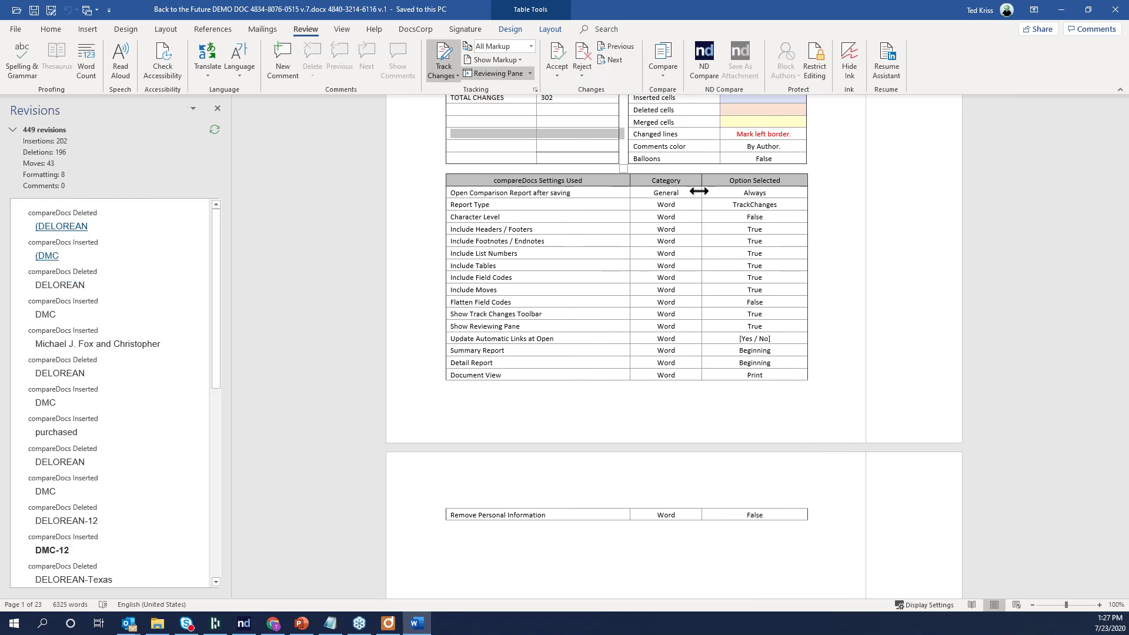
scroll(856, 225, down, 10)
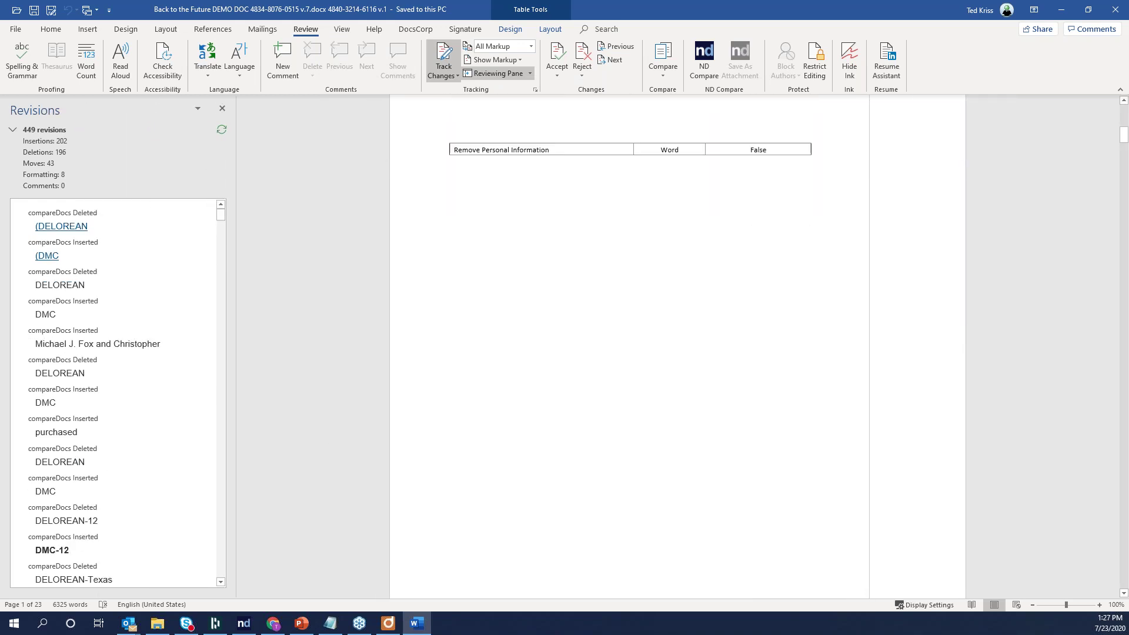
drag(1123, 142, 1124, 157)
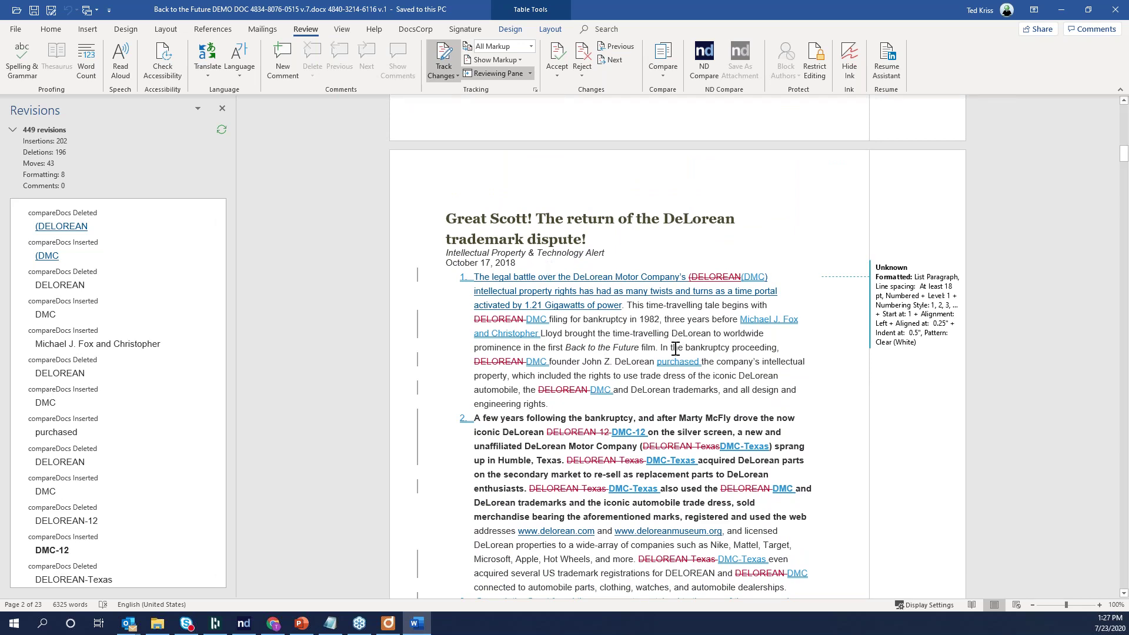
right_click(912, 305)
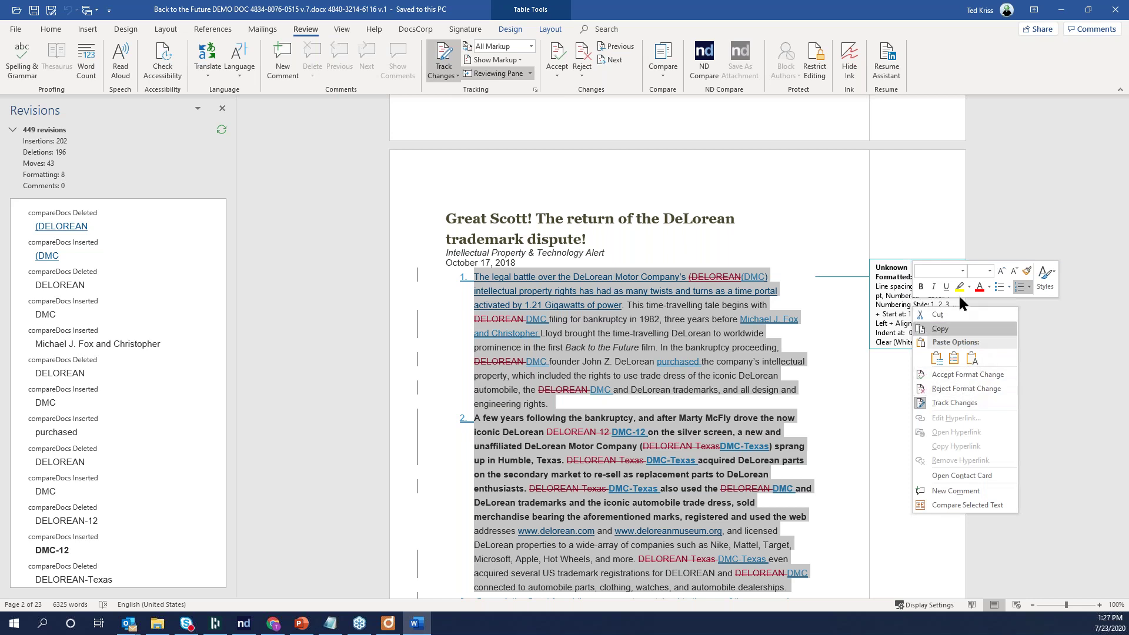
click(947, 218)
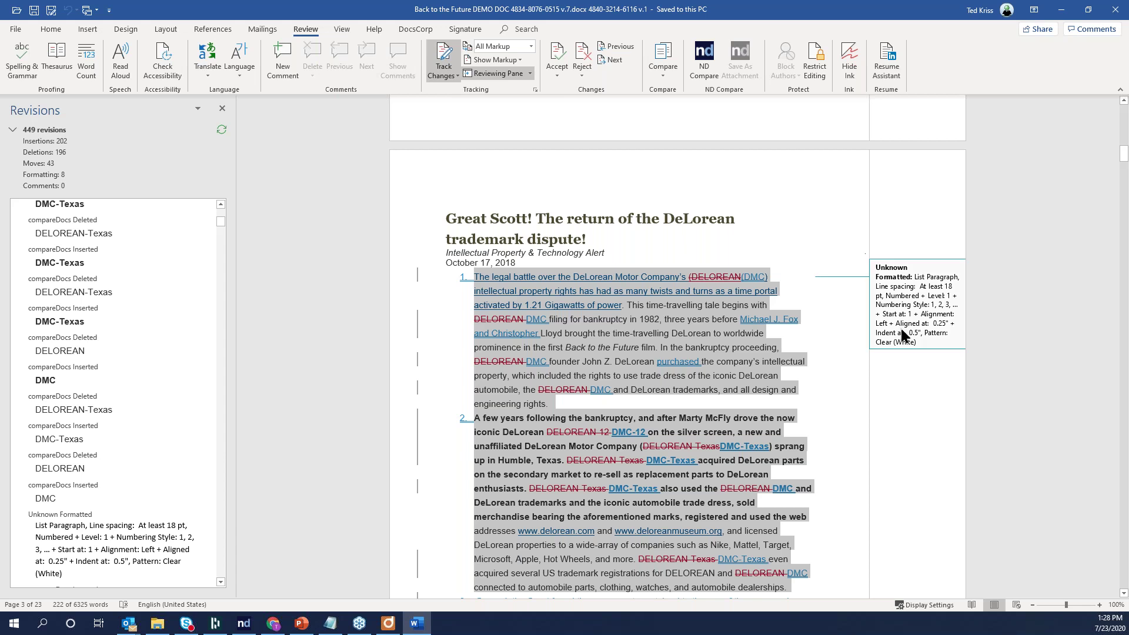
Accept the tracked formatting change beside item 4, which begins "In February 2018".
scroll(915, 376, down, 2)
scroll(912, 365, down, 10)
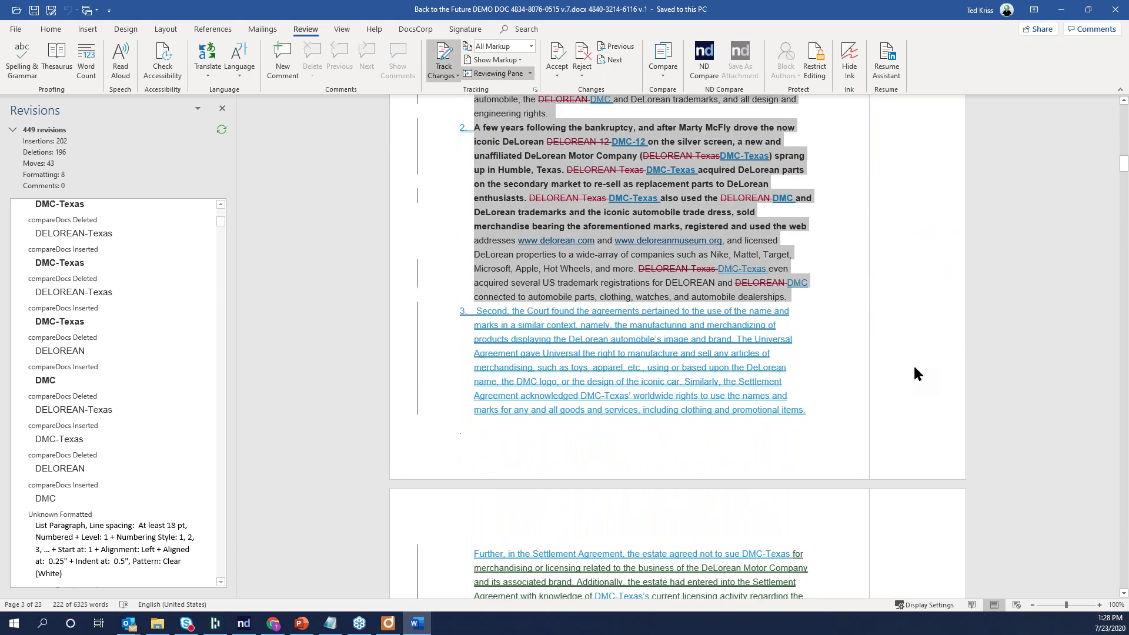
scroll(915, 368, down, 2)
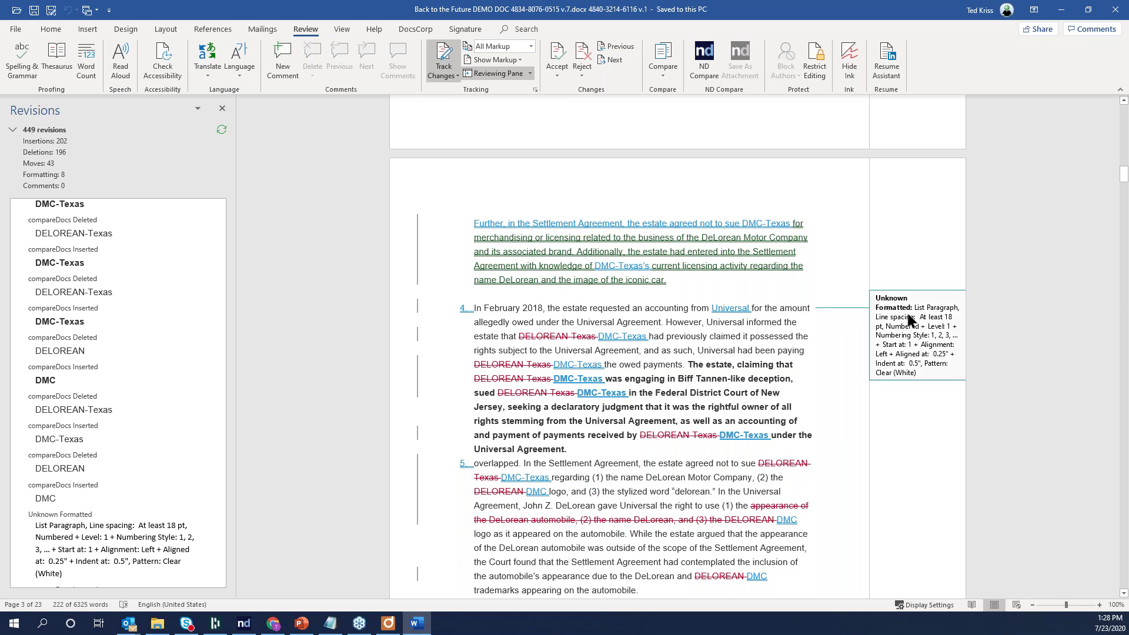
right_click(895, 328)
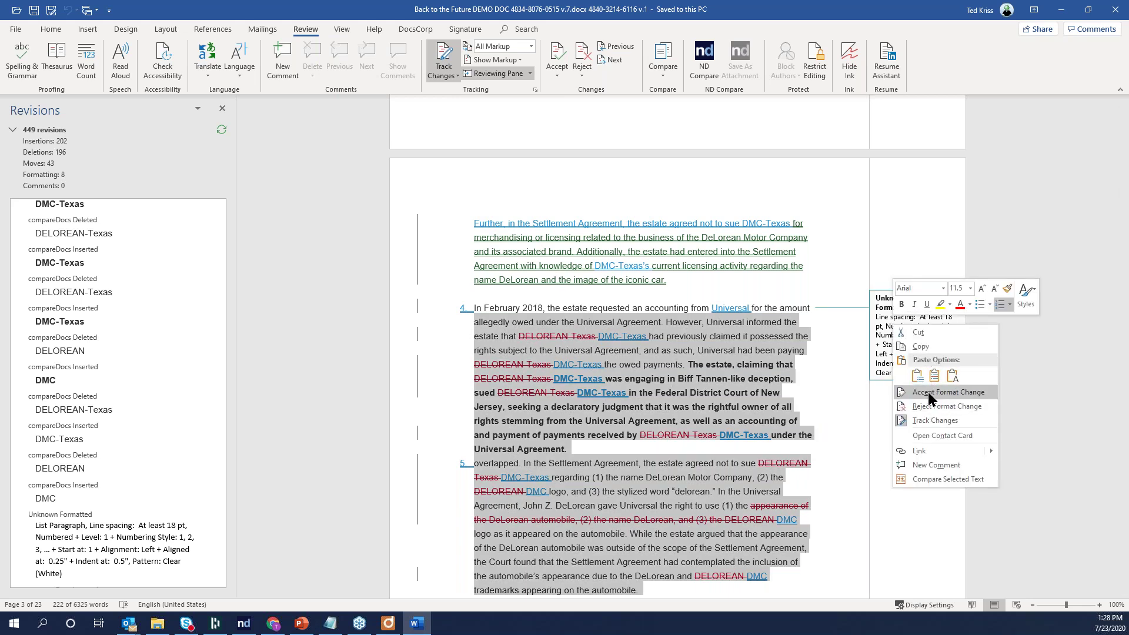
click(916, 235)
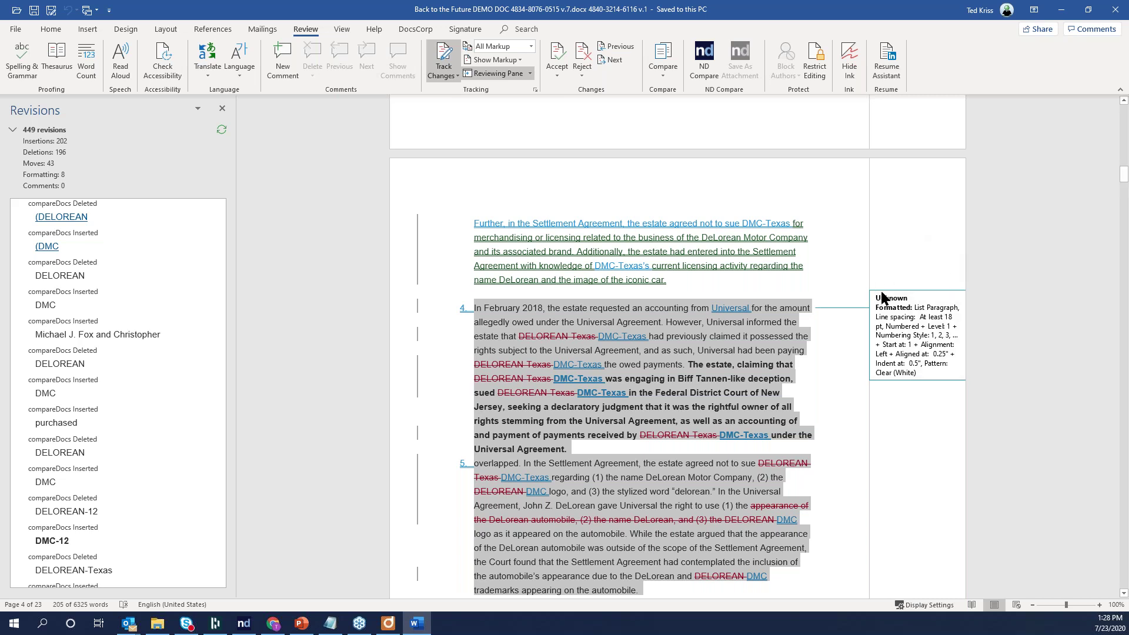
right_click(935, 351)
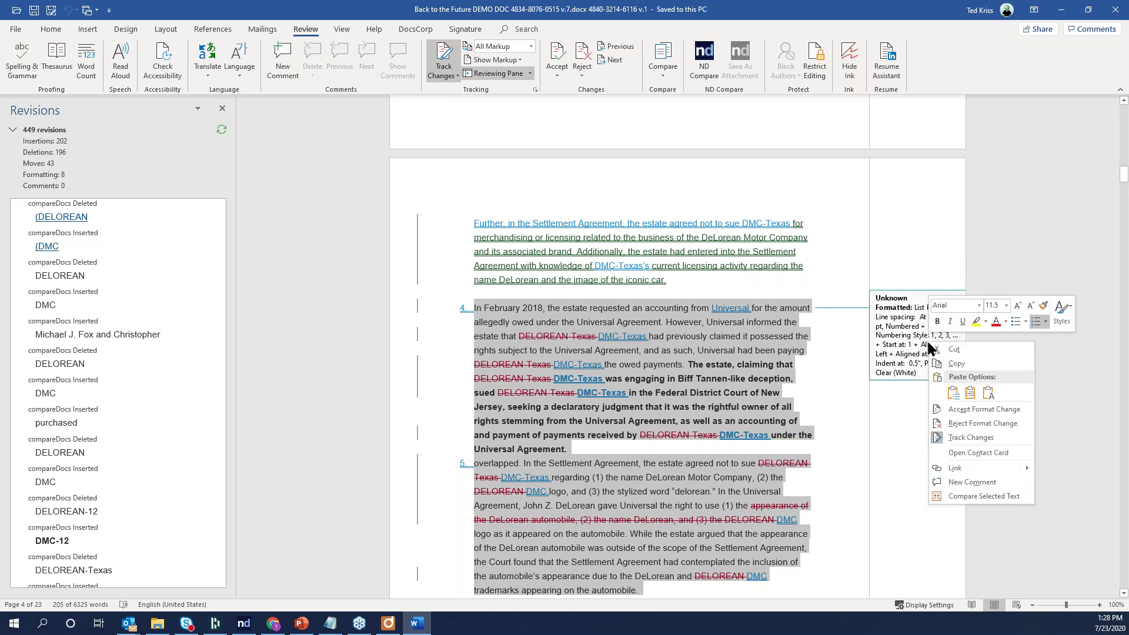
click(991, 411)
scroll(912, 343, down, 4)
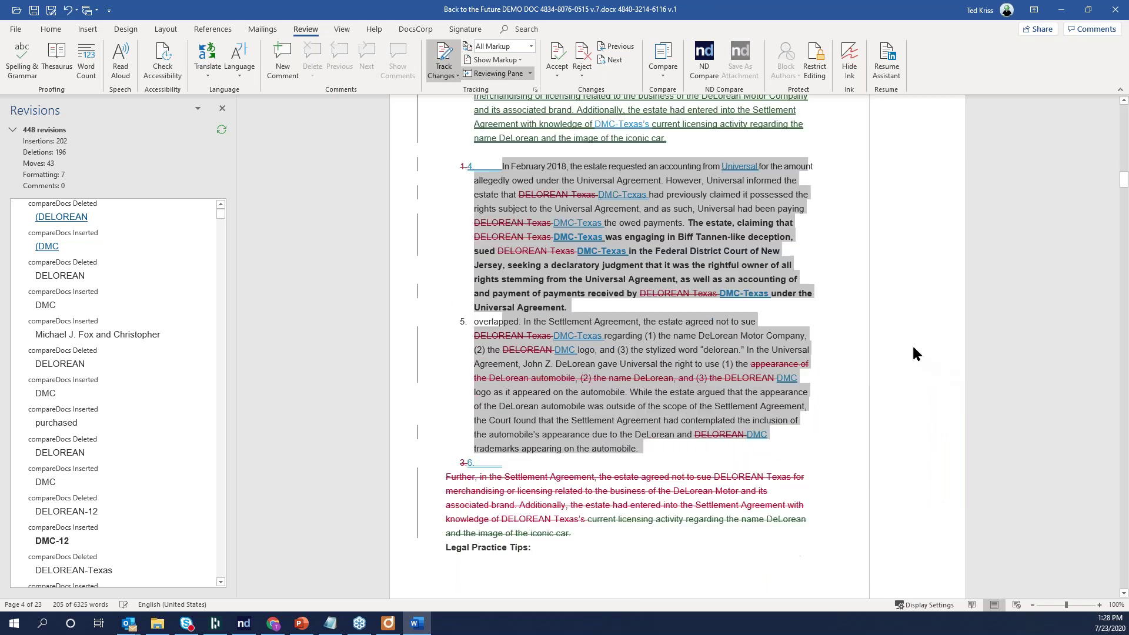
Accept all remaining tracked changes in the comparison report, check the clean text, and save the document.
click(556, 74)
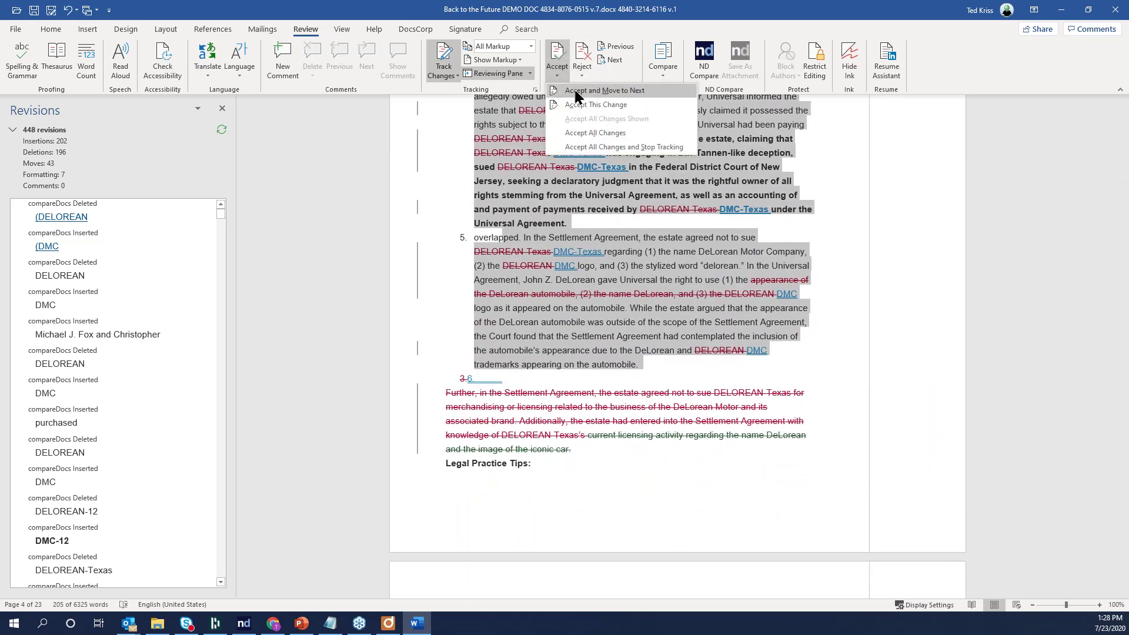
click(611, 133)
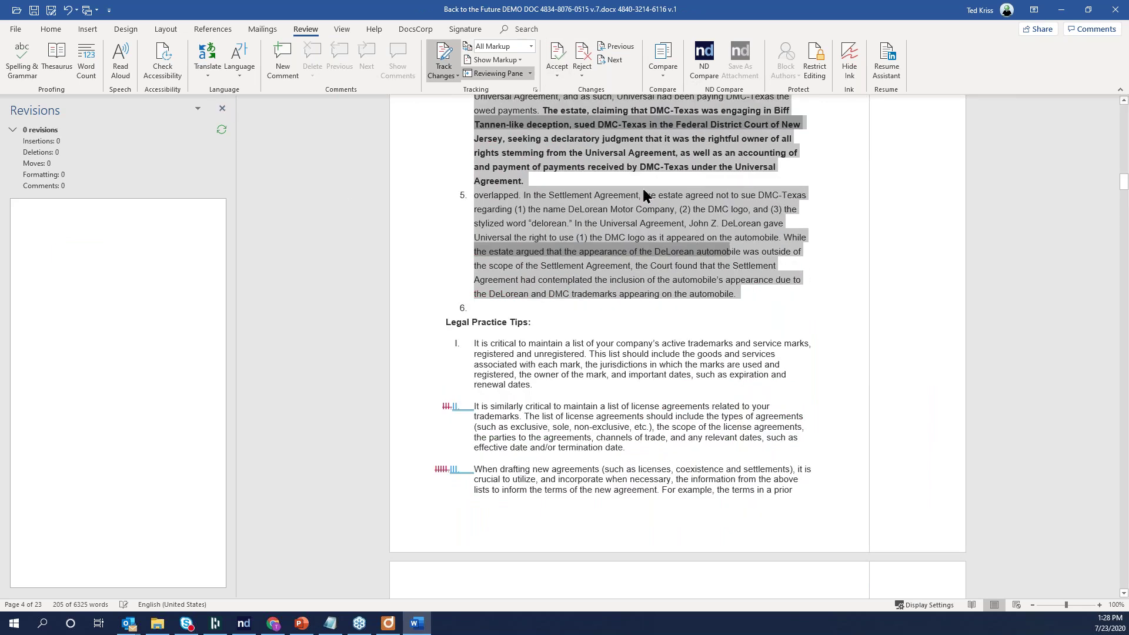
scroll(676, 227, up, 5)
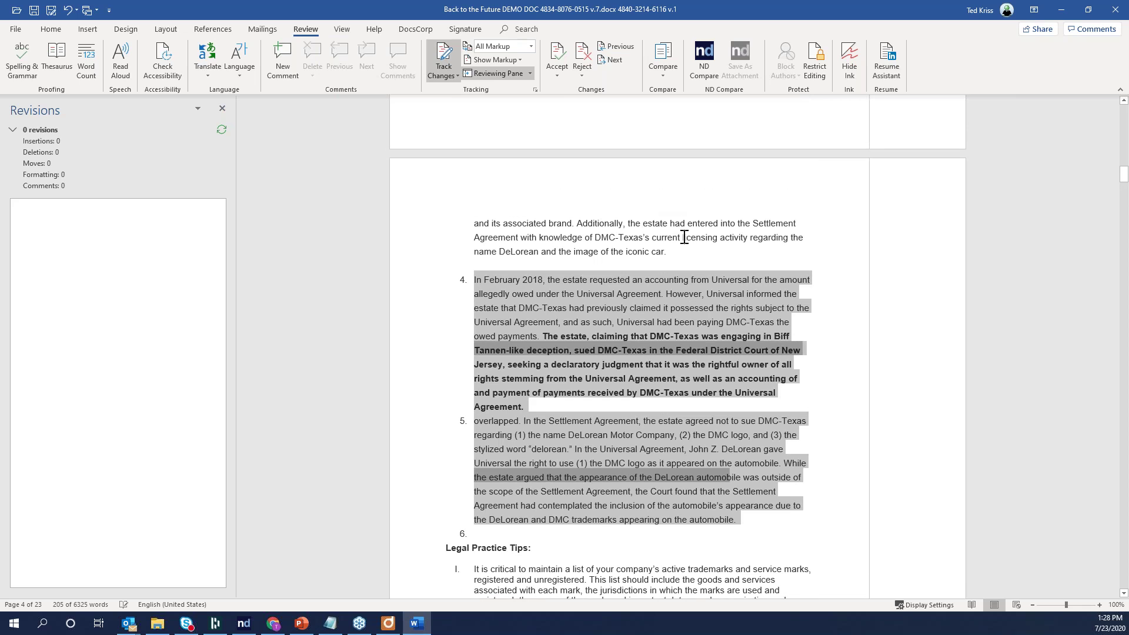
scroll(679, 232, up, 4)
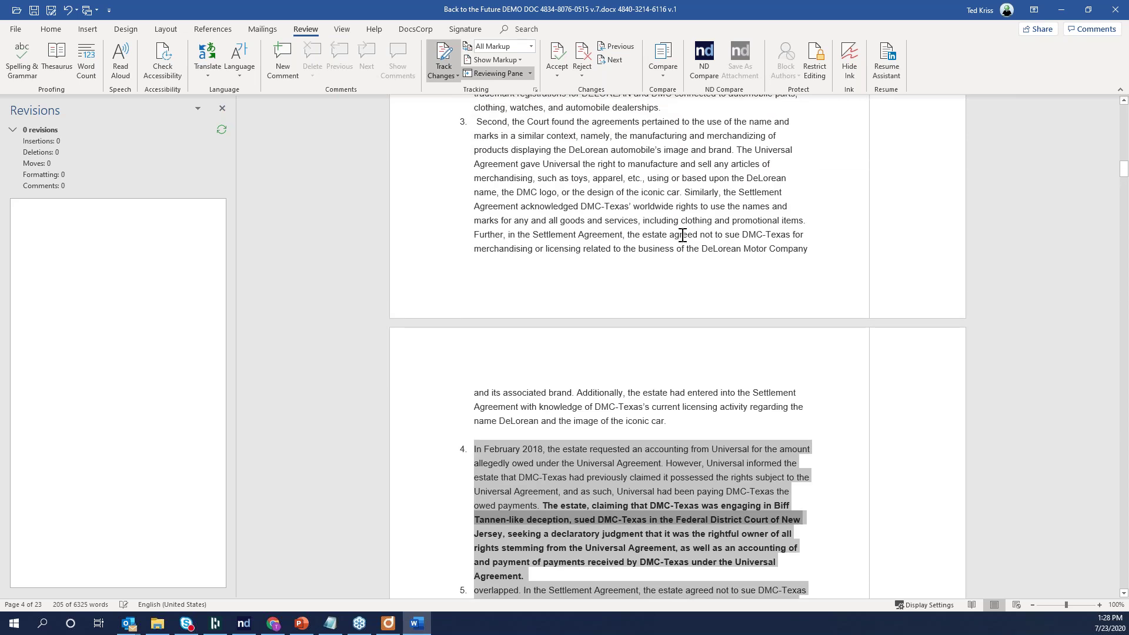
click(33, 11)
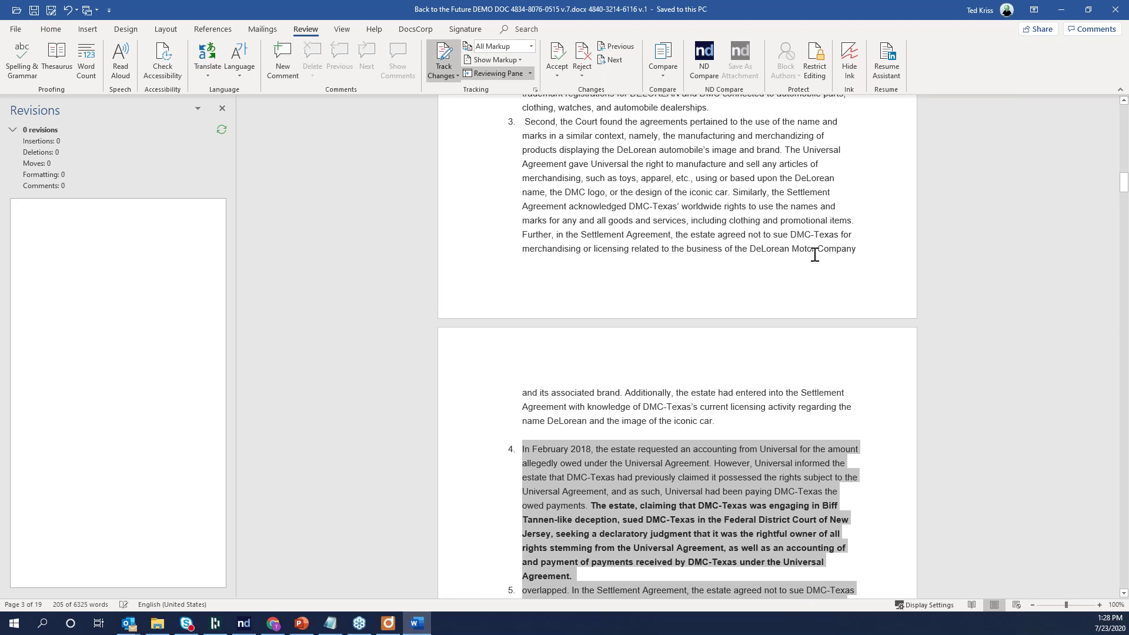
Close the Word report, compareDocs and the document's version list, and reload the NetDocuments demo folder.
click(1121, 13)
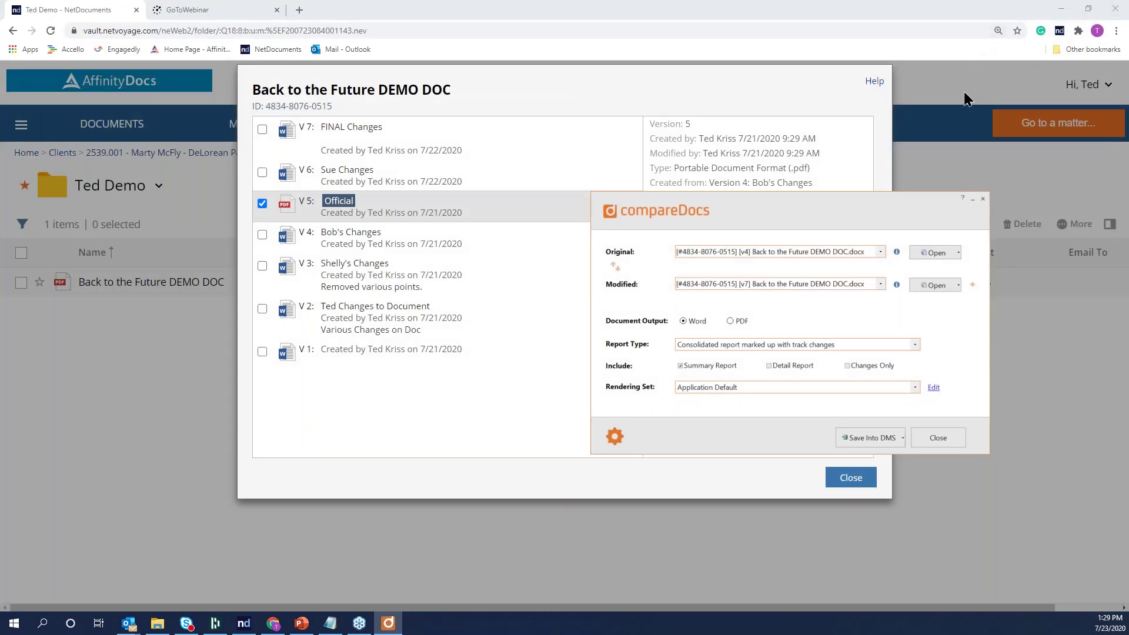
click(982, 200)
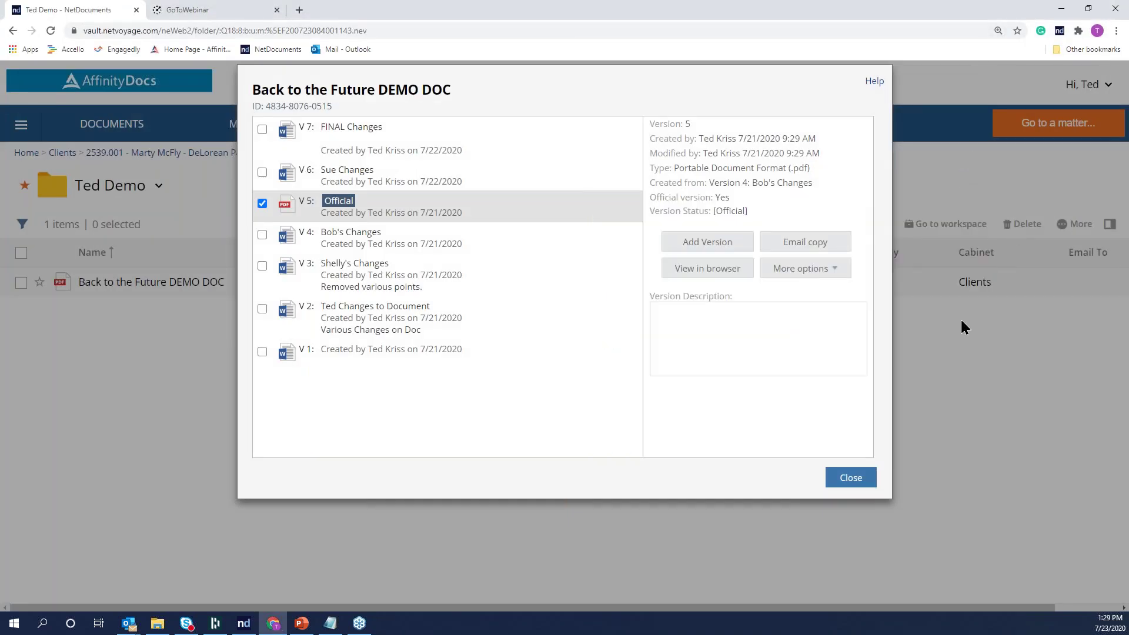
click(850, 478)
click(50, 31)
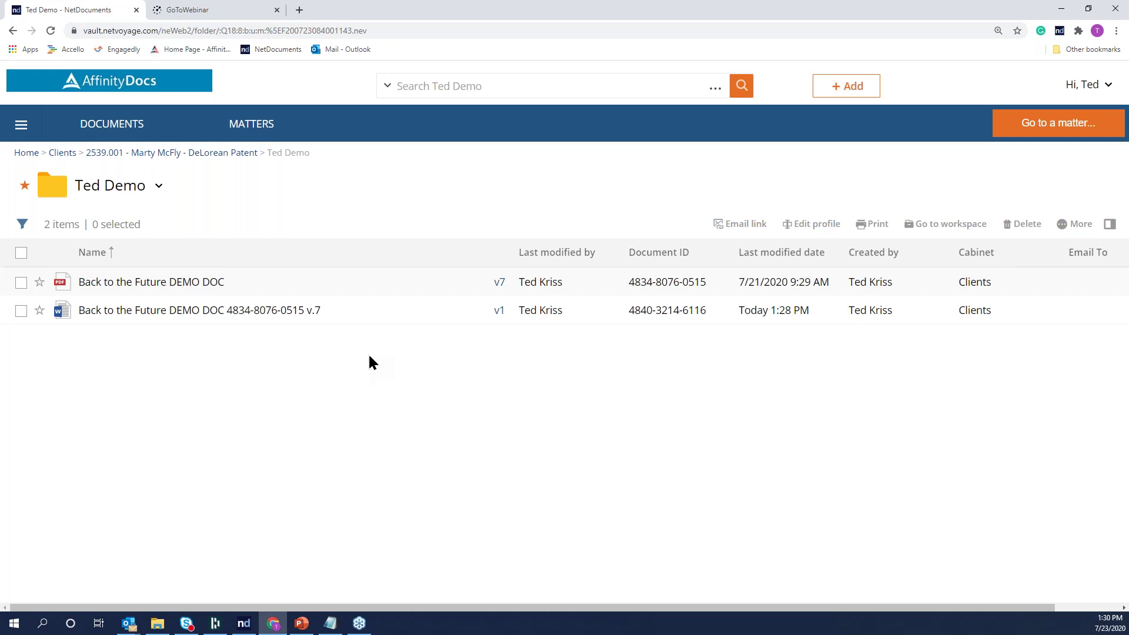
Switch to PowerPoint and start the slide show from the current "Thank you for attending!" slide.
click(301, 624)
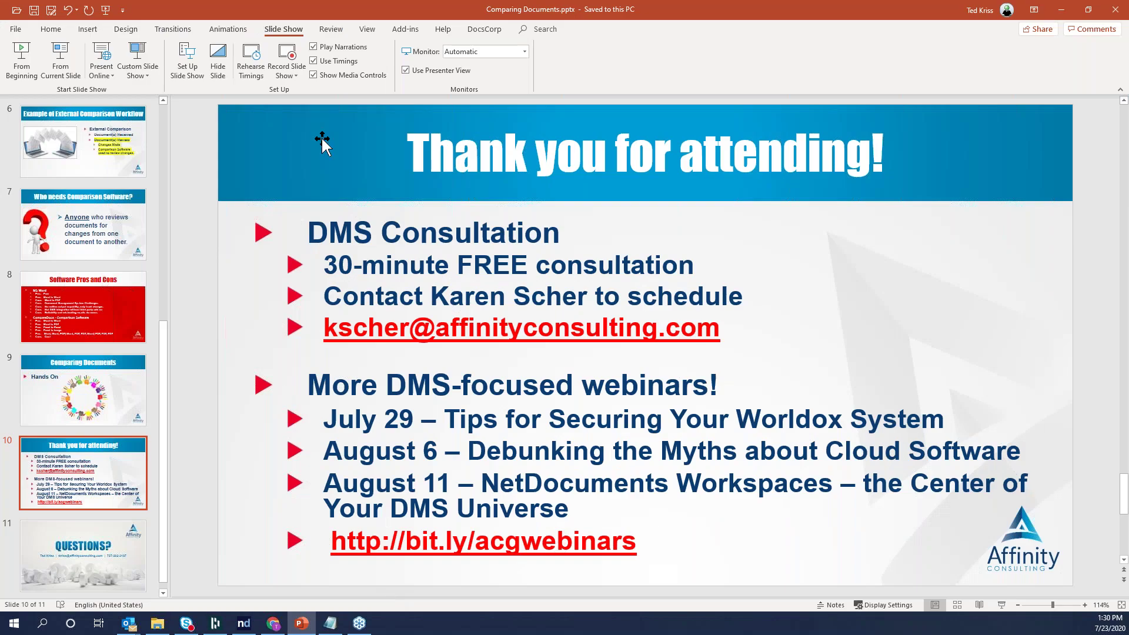
click(124, 30)
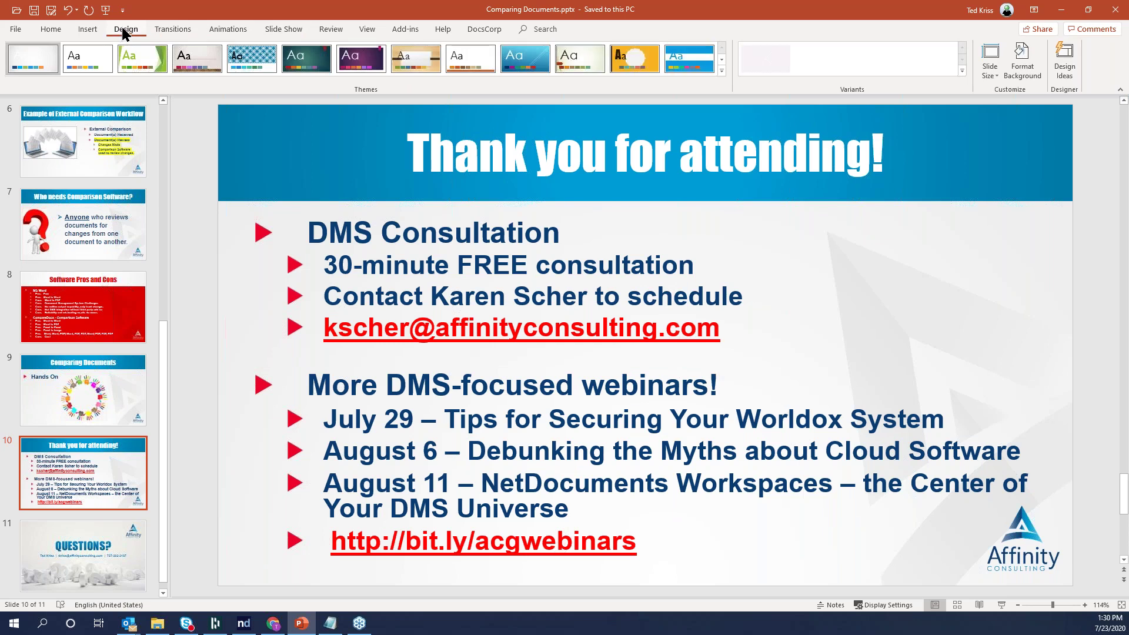
click(271, 31)
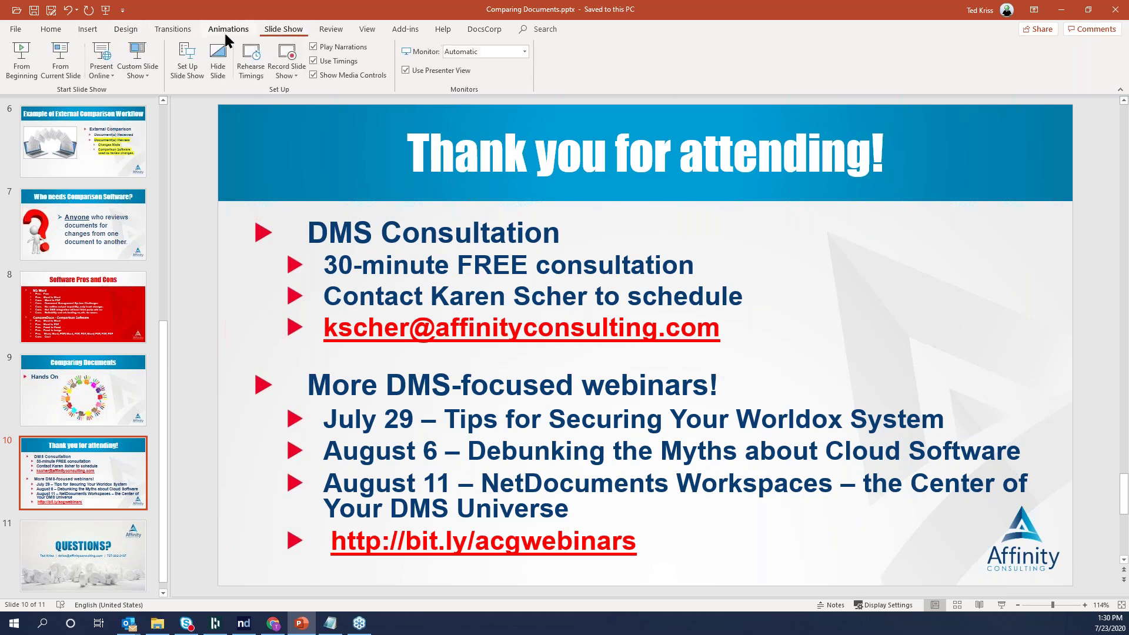
click(75, 73)
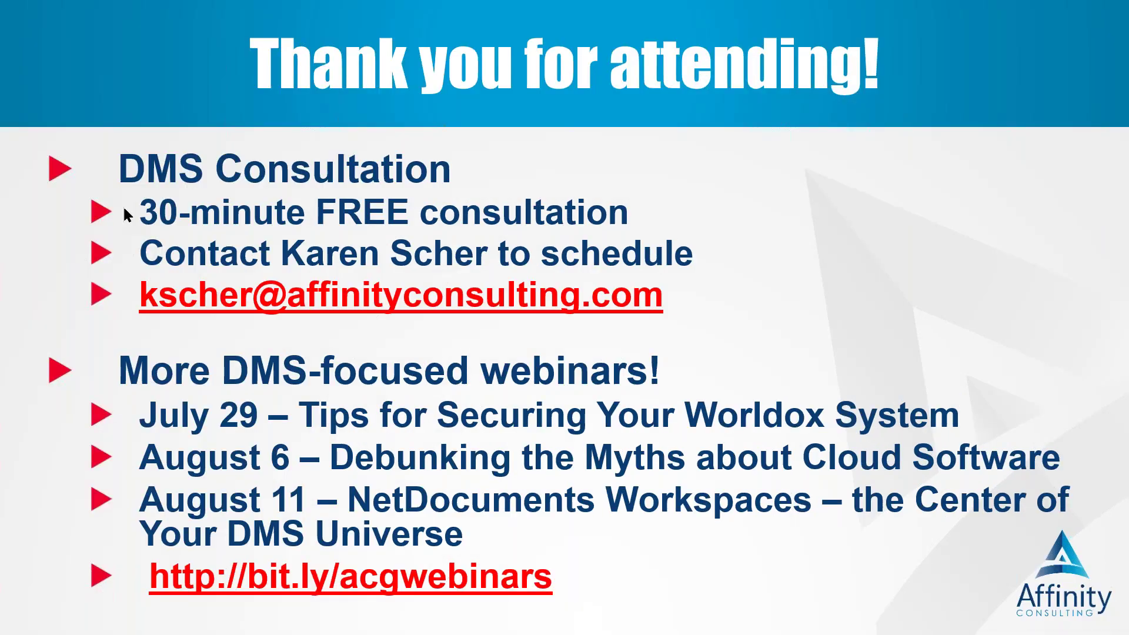